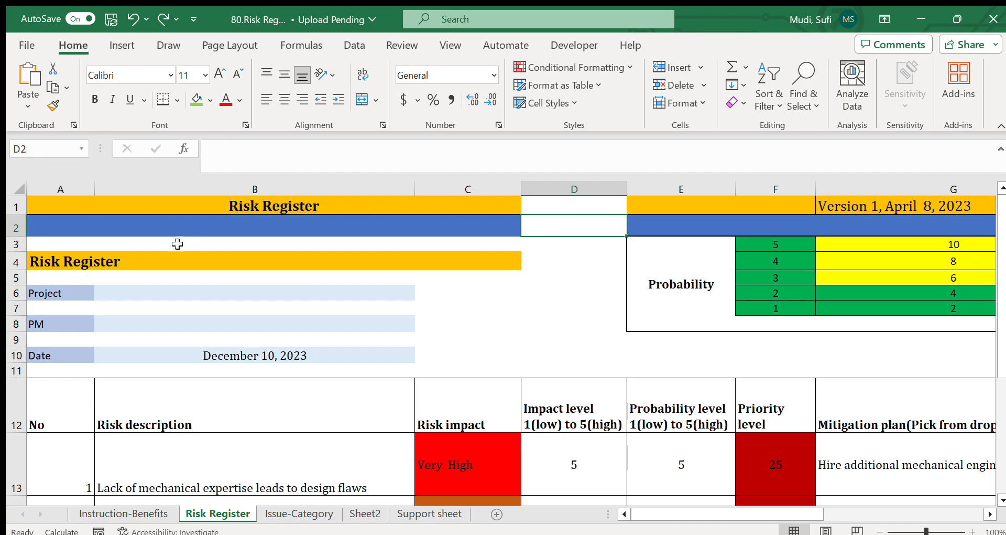
# Step: Examine the Risk Matrix on the Risk Register sheet, covering its probability scale, impact scale and rating cells
pyautogui.click(163, 258)
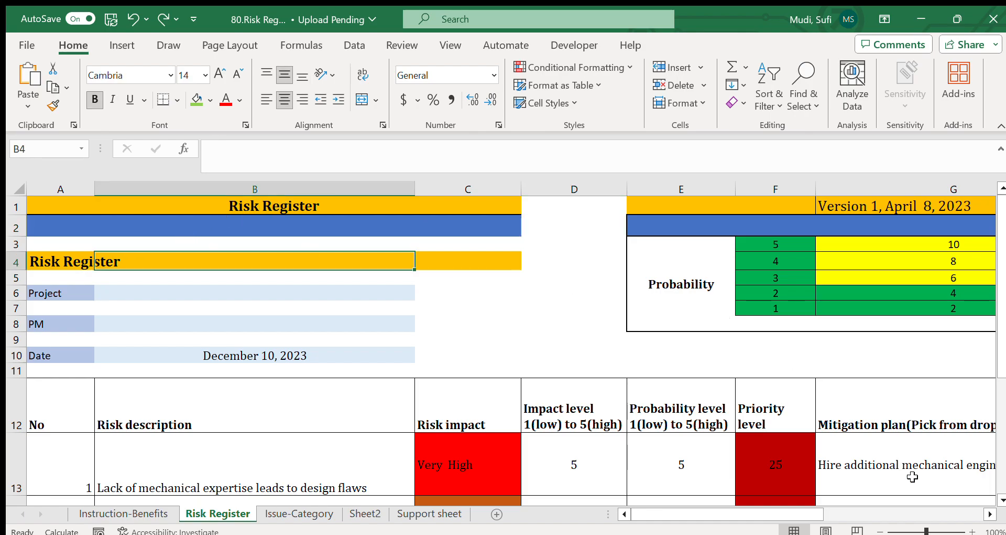
pyautogui.click(990, 514)
pyautogui.click(989, 514)
pyautogui.click(989, 513)
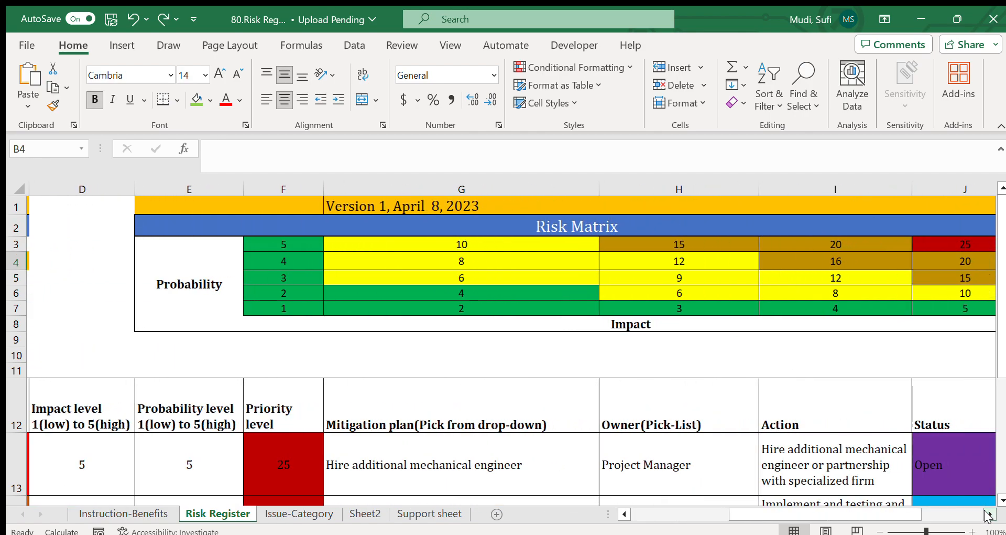
pyautogui.click(990, 513)
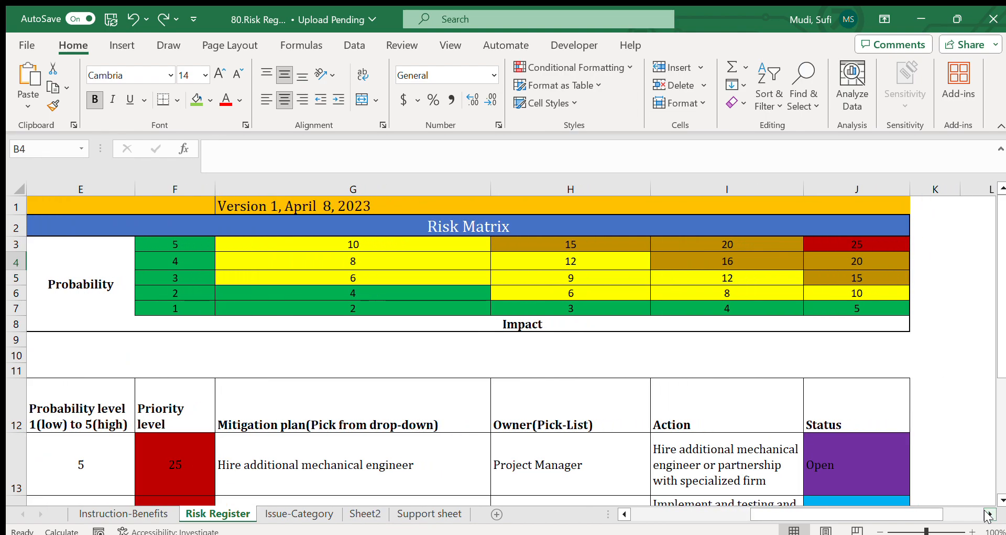
pyautogui.click(435, 223)
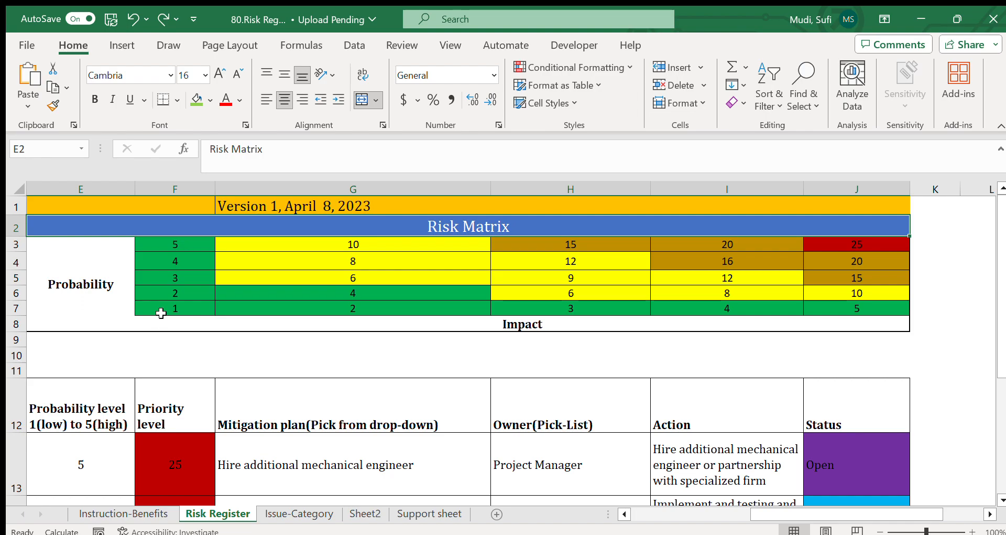
pyautogui.moveTo(161, 313); pyautogui.dragTo(153, 244)
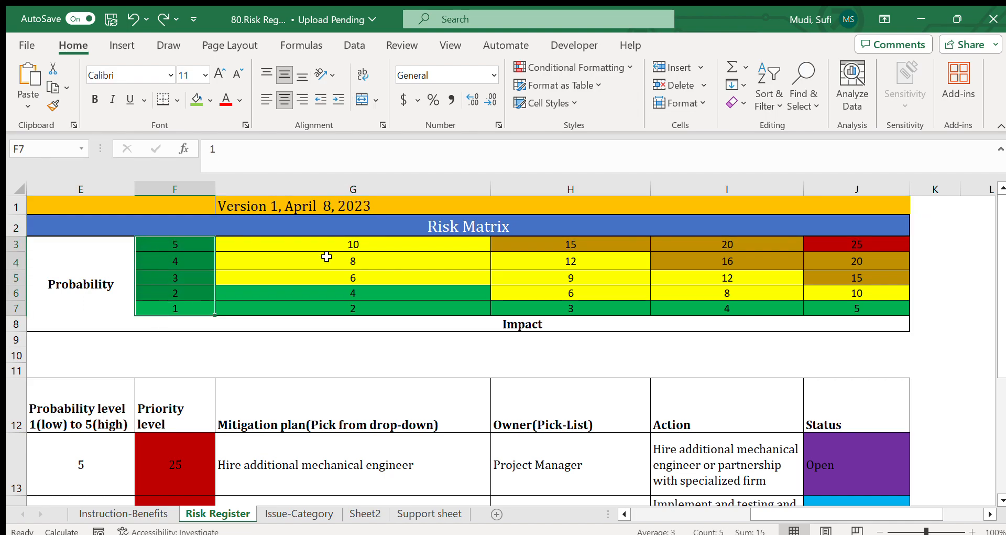
pyautogui.moveTo(180, 308); pyautogui.dragTo(811, 310)
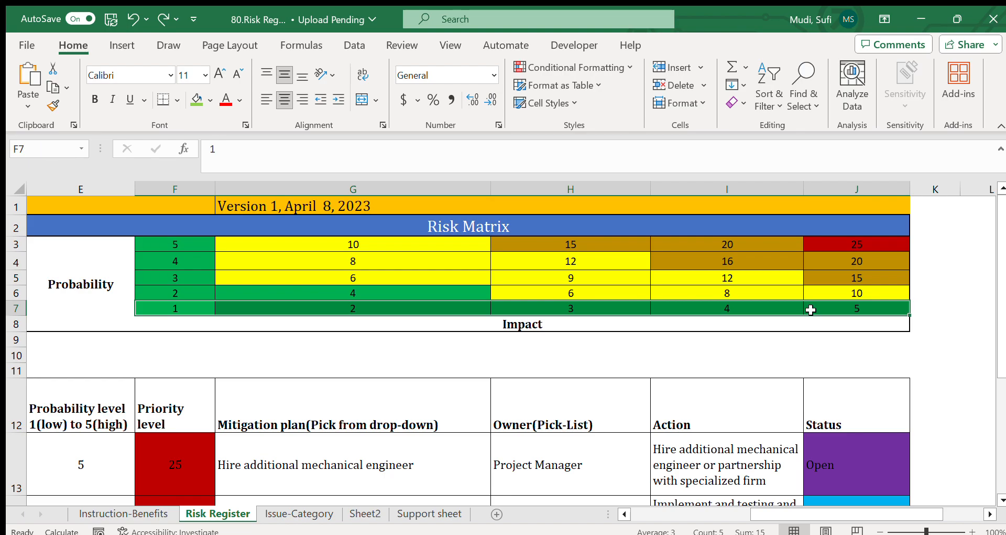
pyautogui.moveTo(348, 241); pyautogui.dragTo(820, 292)
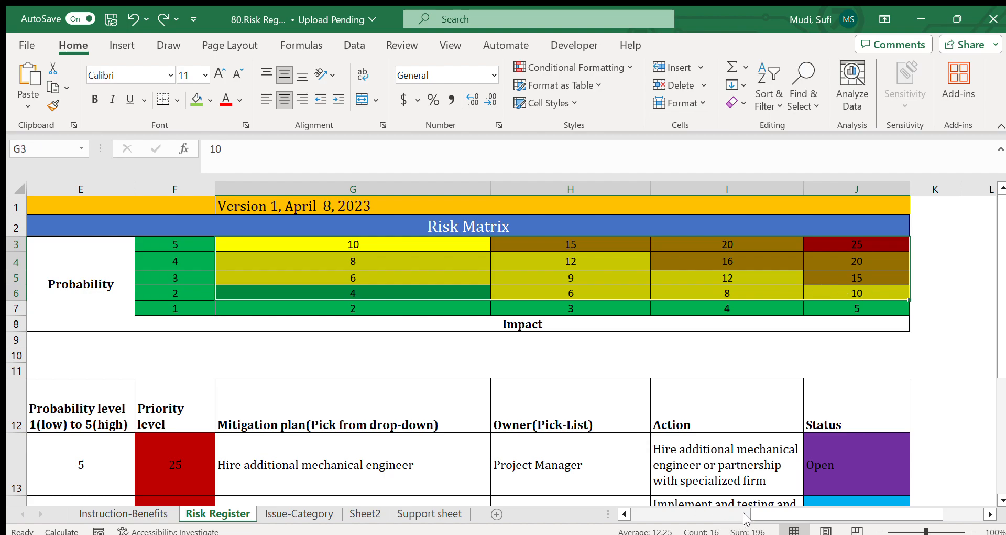
# Step: Review the Project, PM and Date fields in the header area of the Risk Register sheet
pyautogui.moveTo(754, 512); pyautogui.dragTo(627, 512)
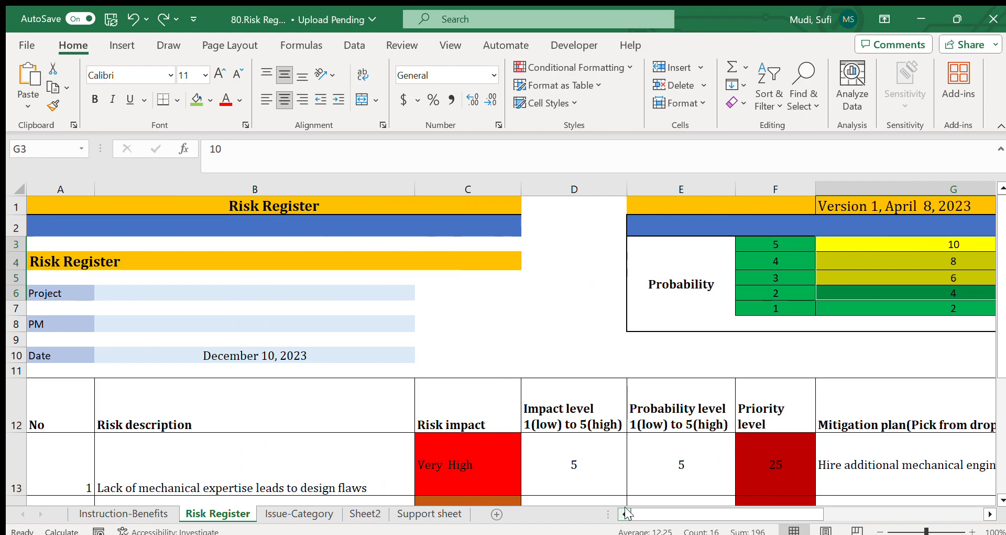
pyautogui.click(168, 287)
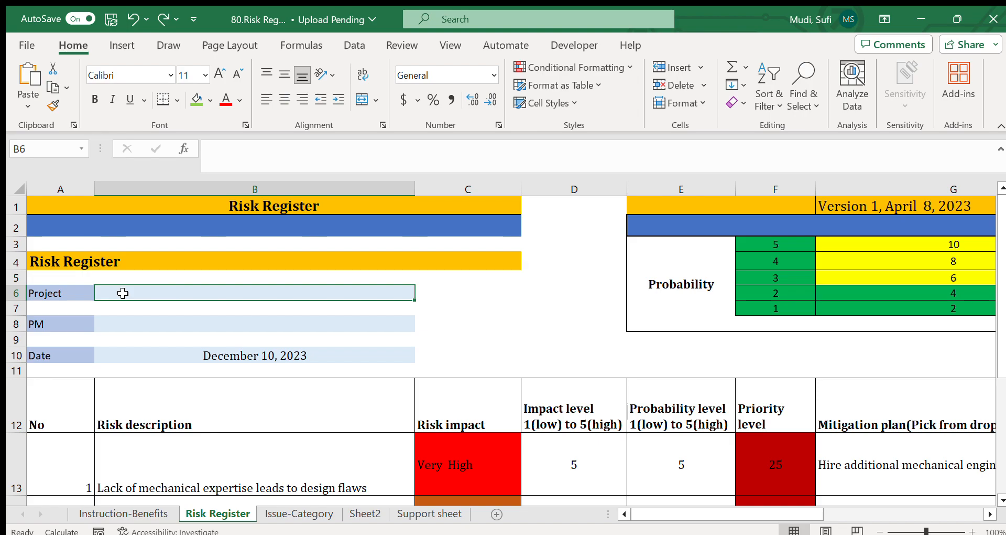
pyautogui.click(126, 324)
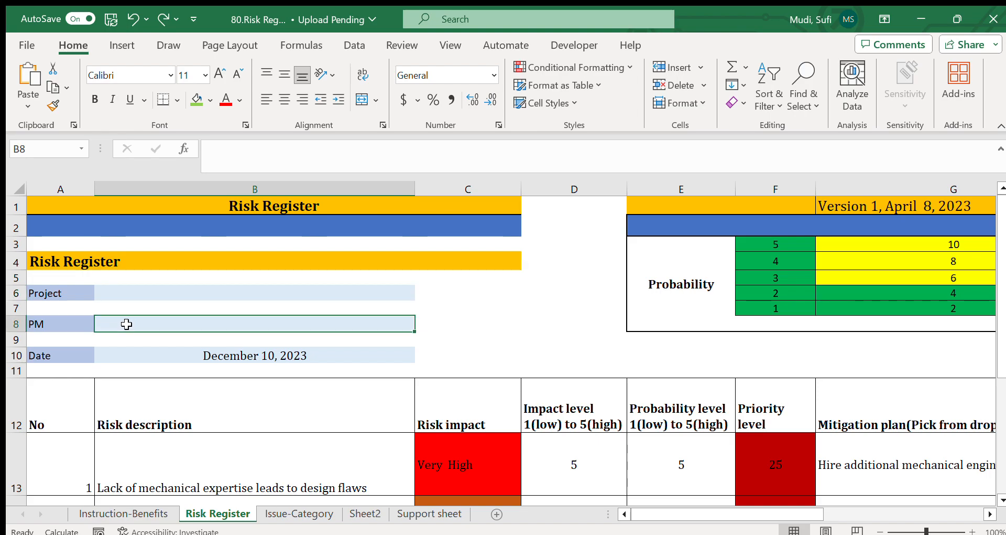
pyautogui.click(152, 353)
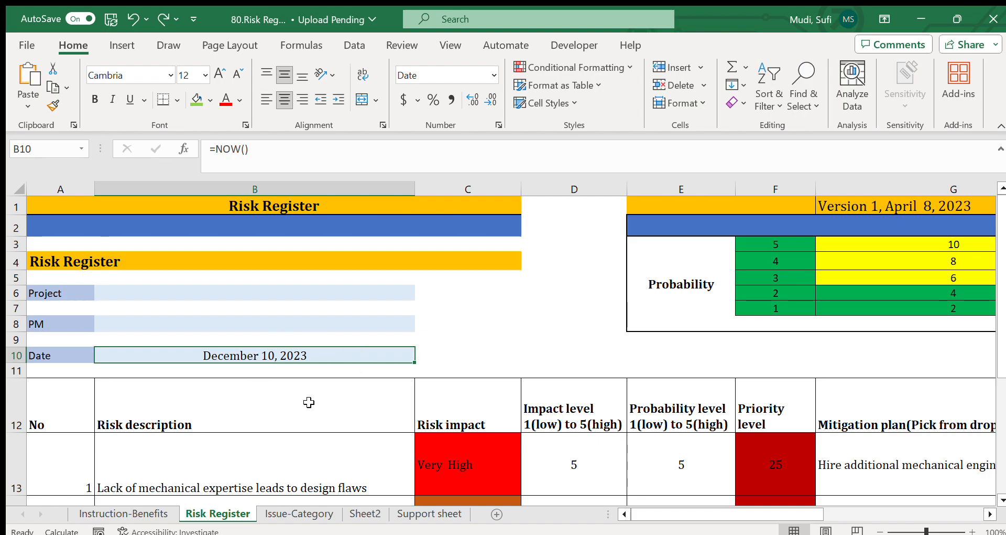
# Step: Review the risk table's Risk description, Risk impact, Impact level, Probability level and Priority level columns
pyautogui.moveTo(1002, 304); pyautogui.dragTo(1003, 409)
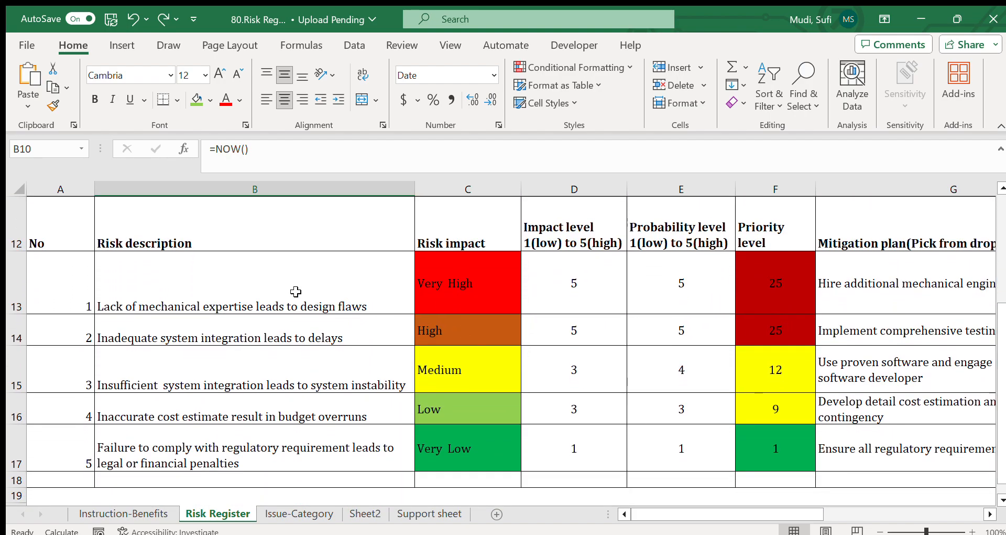
pyautogui.moveTo(159, 233); pyautogui.dragTo(189, 453)
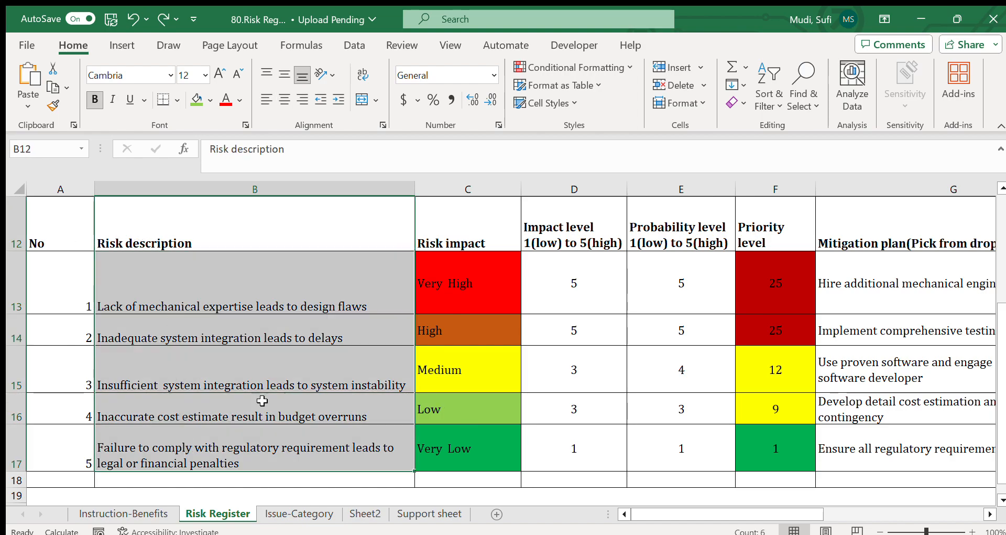
pyautogui.click(453, 231)
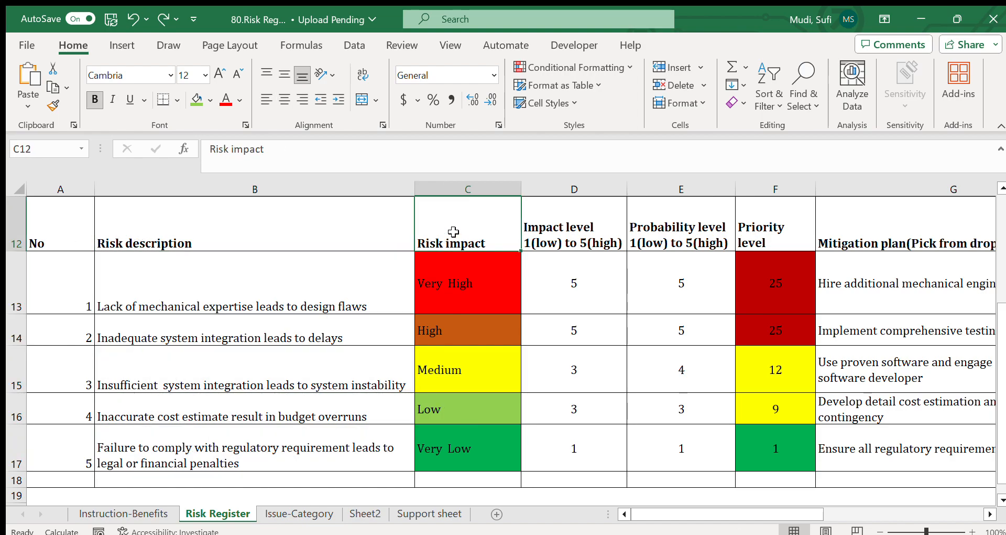
pyautogui.click(550, 236)
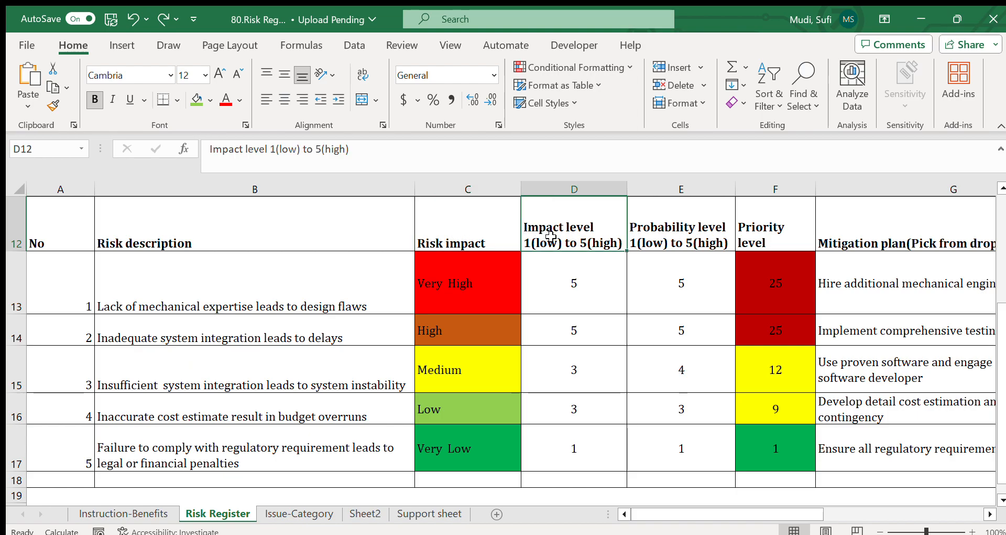
pyautogui.click(650, 240)
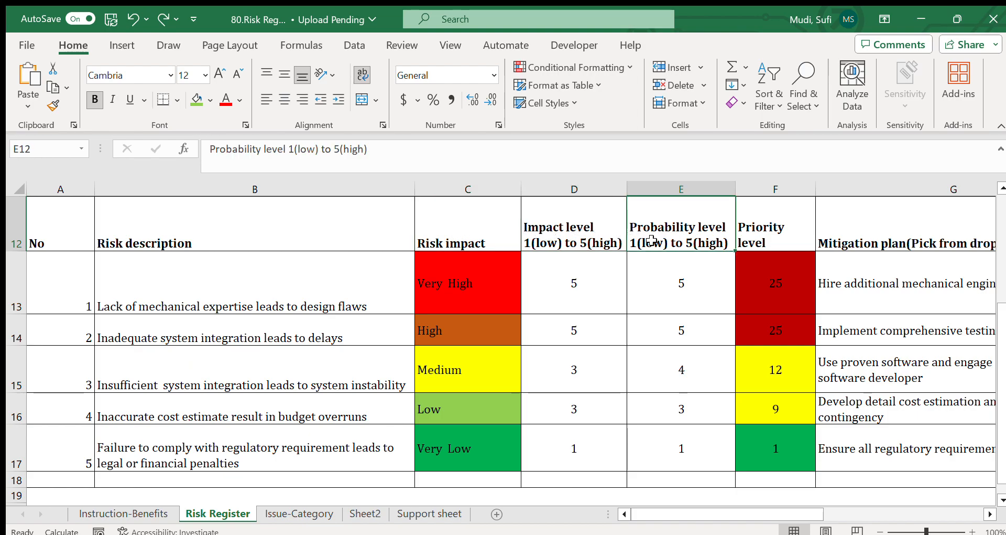
pyautogui.click(761, 242)
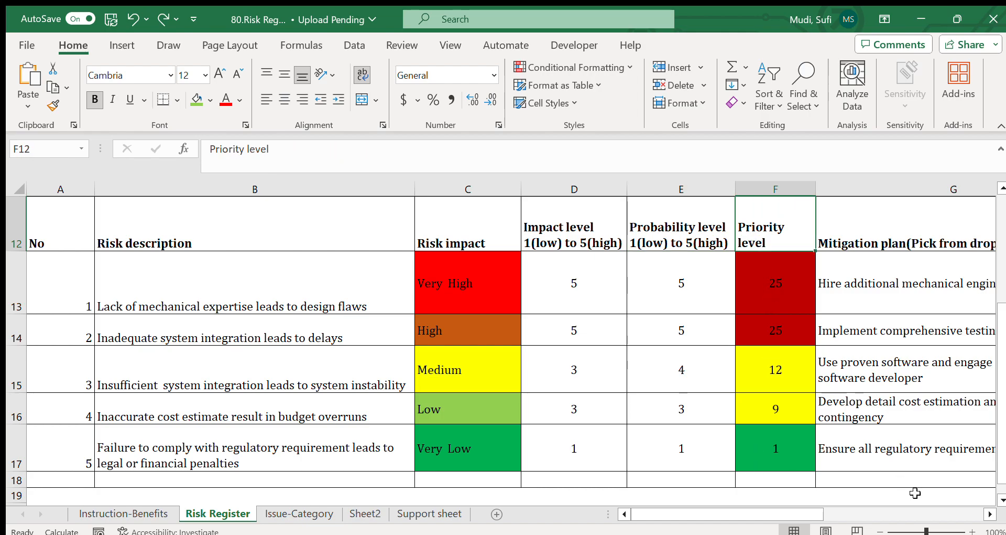
# Step: Review the risk table's Mitigation plan, Owner, Action and Status columns
pyautogui.click(990, 514)
pyautogui.click(990, 514)
pyautogui.click(990, 514)
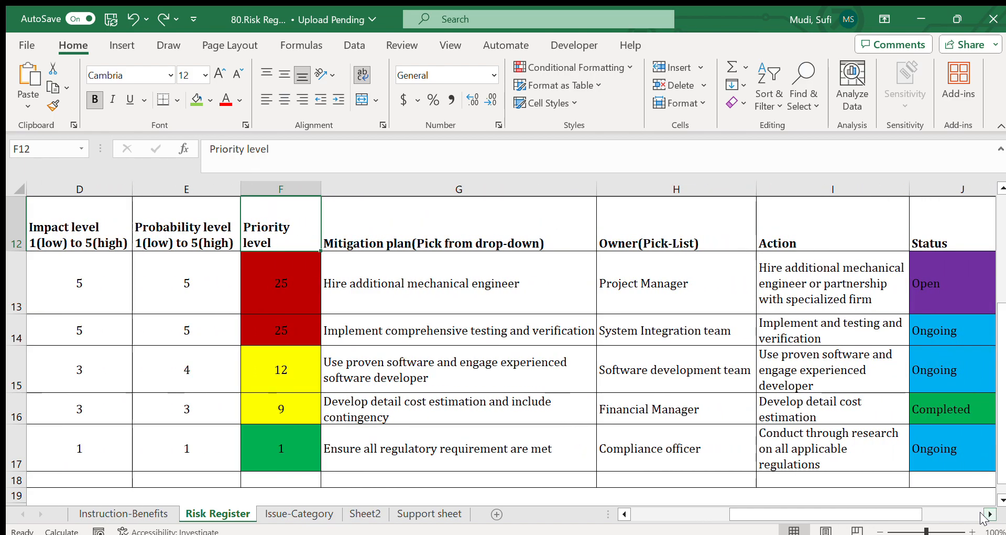
pyautogui.click(381, 245)
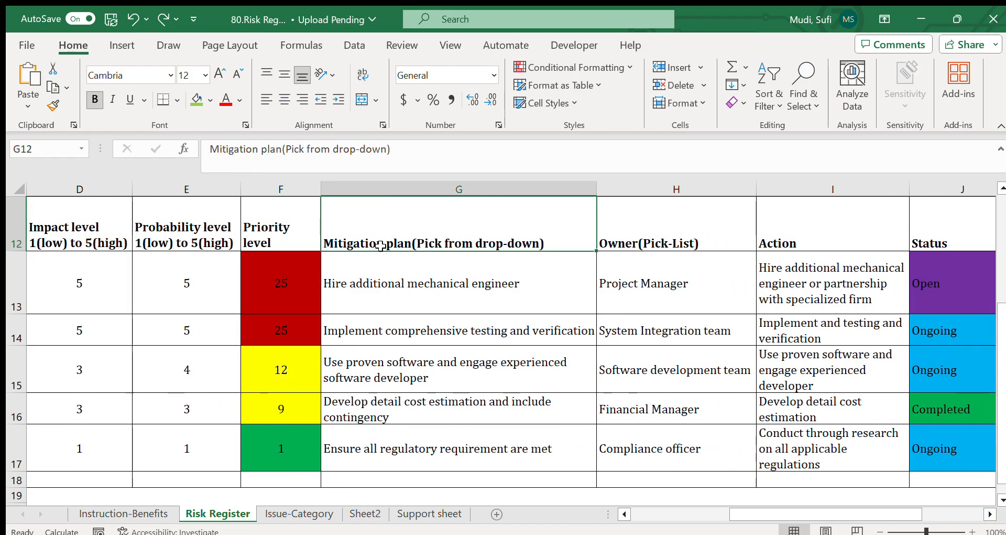
pyautogui.click(619, 236)
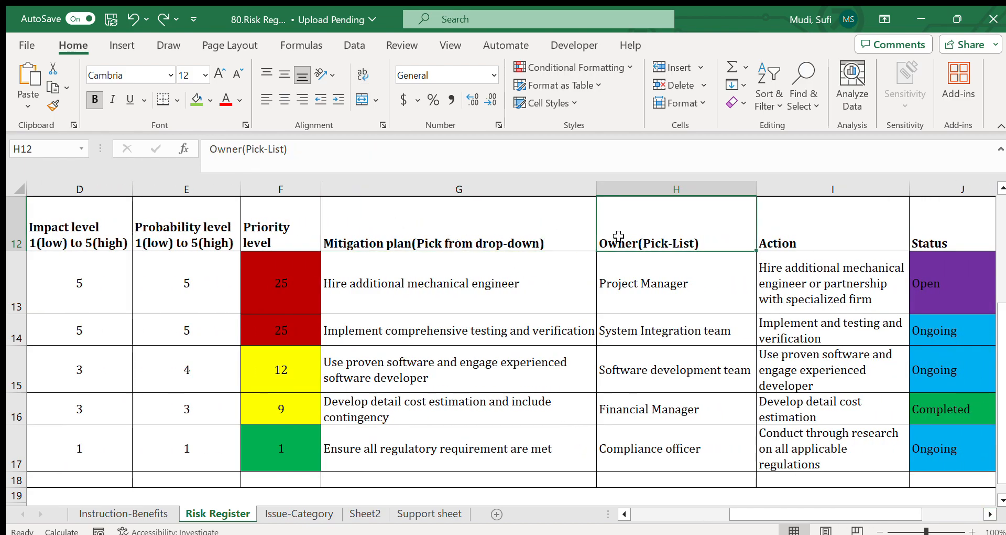
pyautogui.click(806, 240)
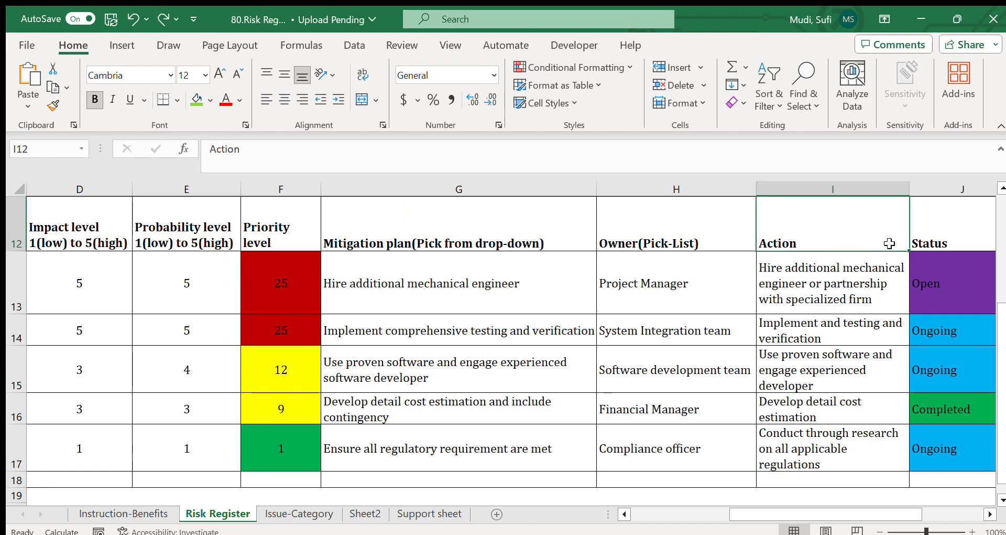
pyautogui.click(924, 243)
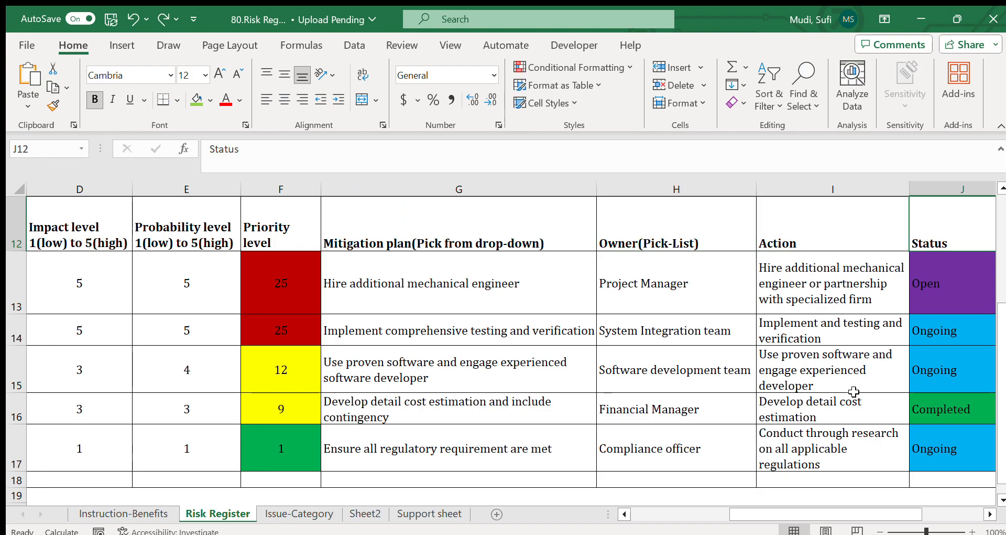
pyautogui.moveTo(750, 517); pyautogui.dragTo(636, 522)
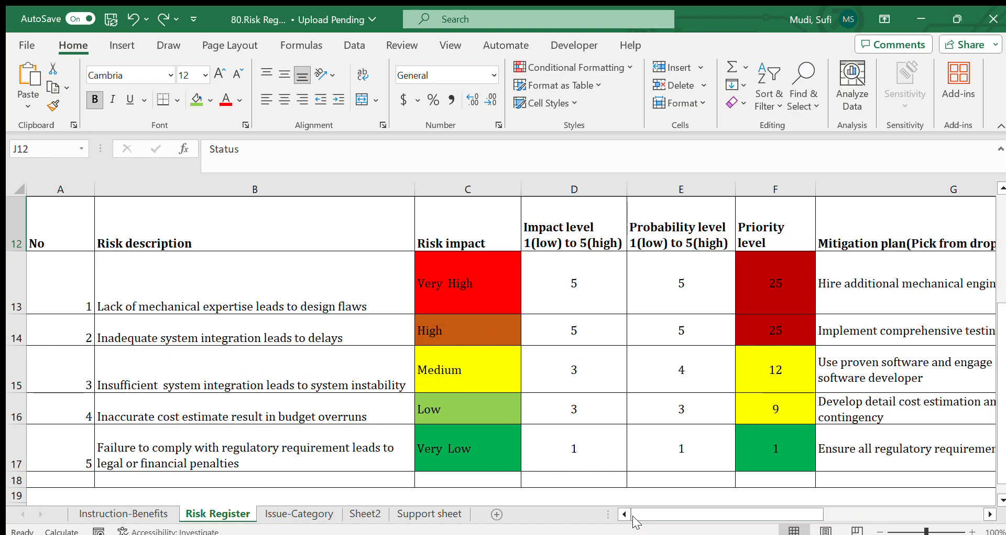
# Step: Read the user instructions for inserting risk register data on the Instruction-Benefits sheet
pyautogui.click(138, 512)
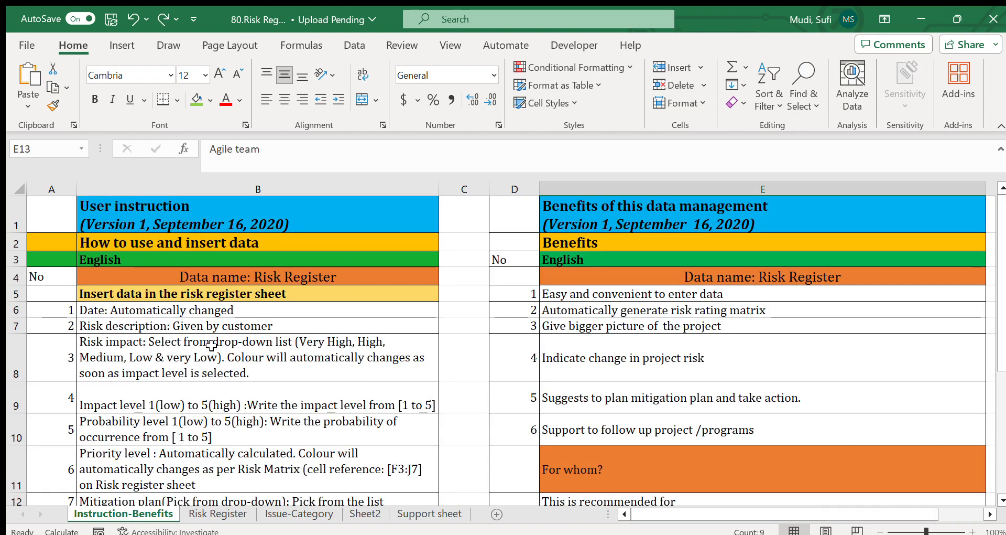
pyautogui.moveTo(187, 300); pyautogui.dragTo(160, 506)
pyautogui.moveTo(1002, 295); pyautogui.dragTo(990, 196)
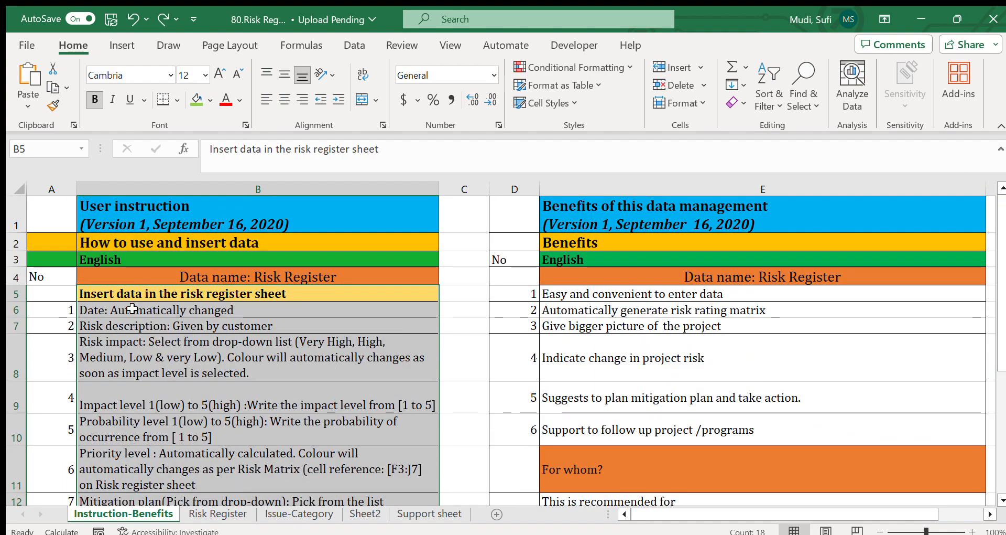
pyautogui.click(132, 291)
pyautogui.moveTo(133, 291); pyautogui.dragTo(142, 457)
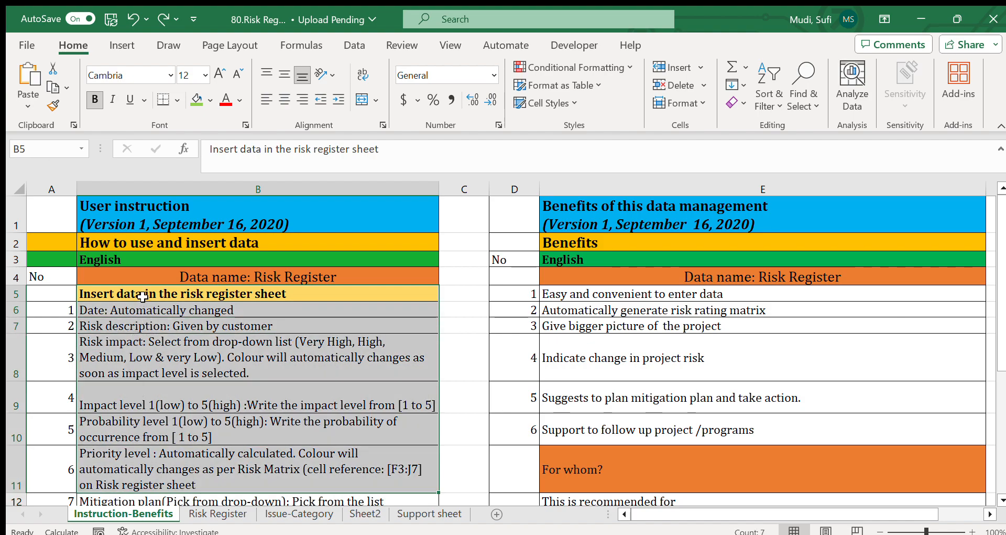
pyautogui.click(132, 311)
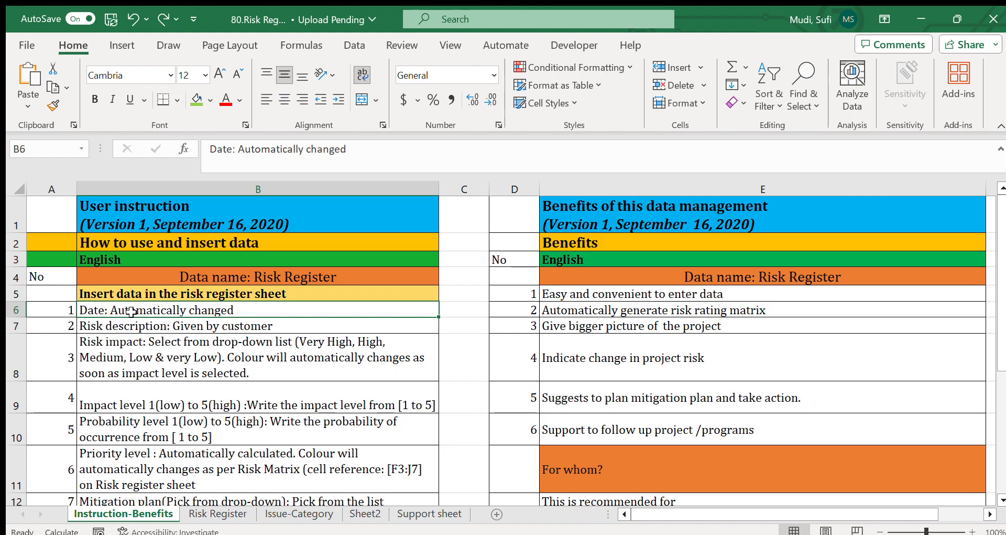
pyautogui.click(190, 329)
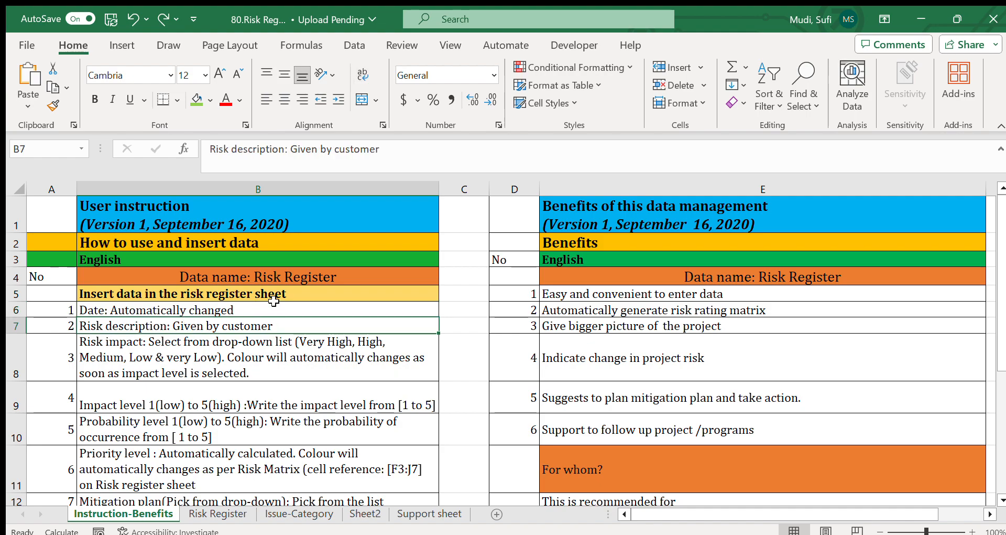
# Step: Read the six numbered entries under Benefits on the Instruction-Benefits sheet, one by one
pyautogui.click(600, 244)
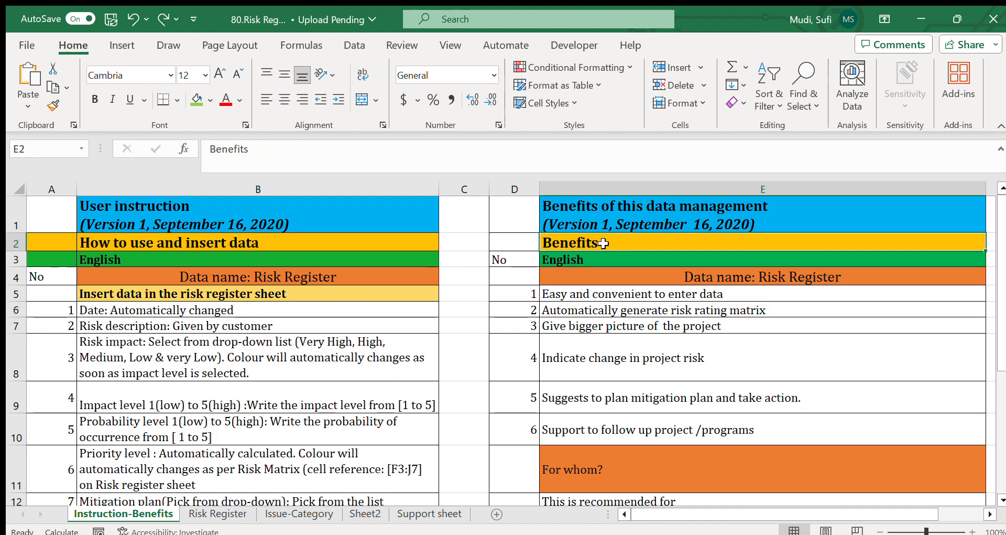
pyautogui.click(597, 295)
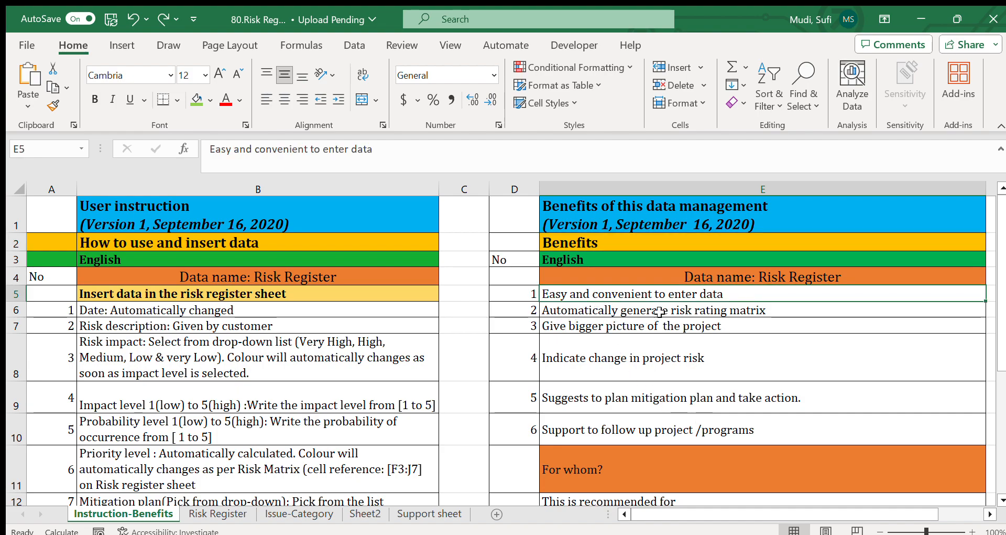
pyautogui.click(572, 313)
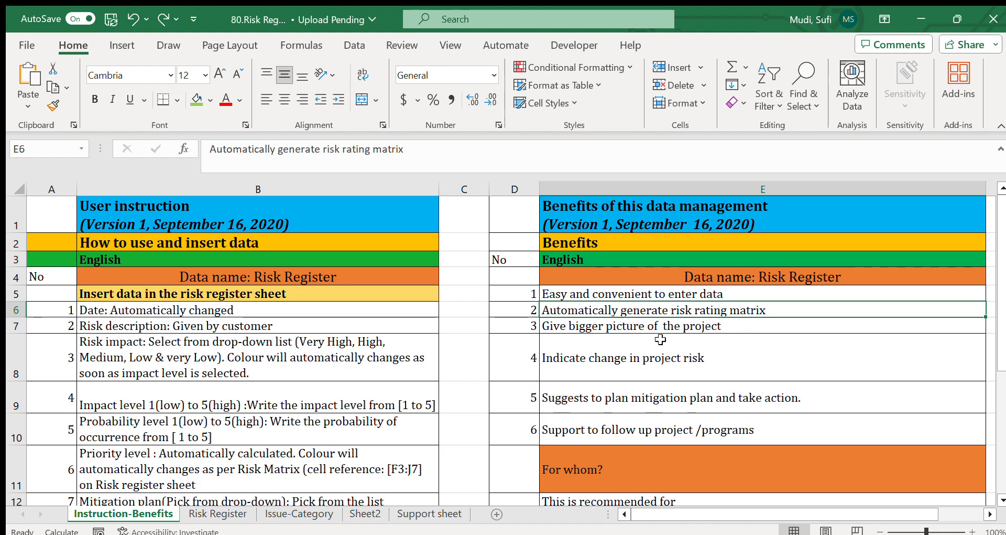
pyautogui.click(558, 329)
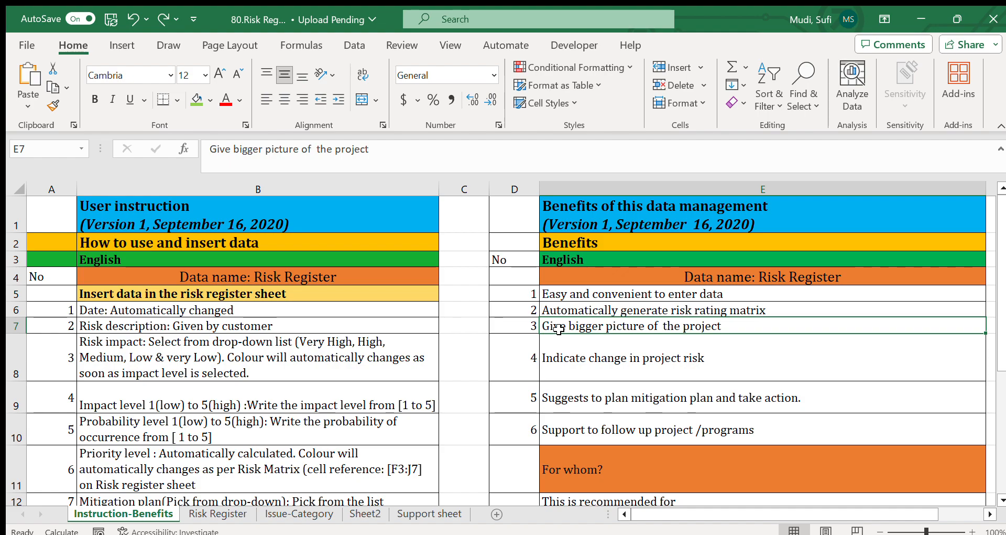
pyautogui.click(568, 377)
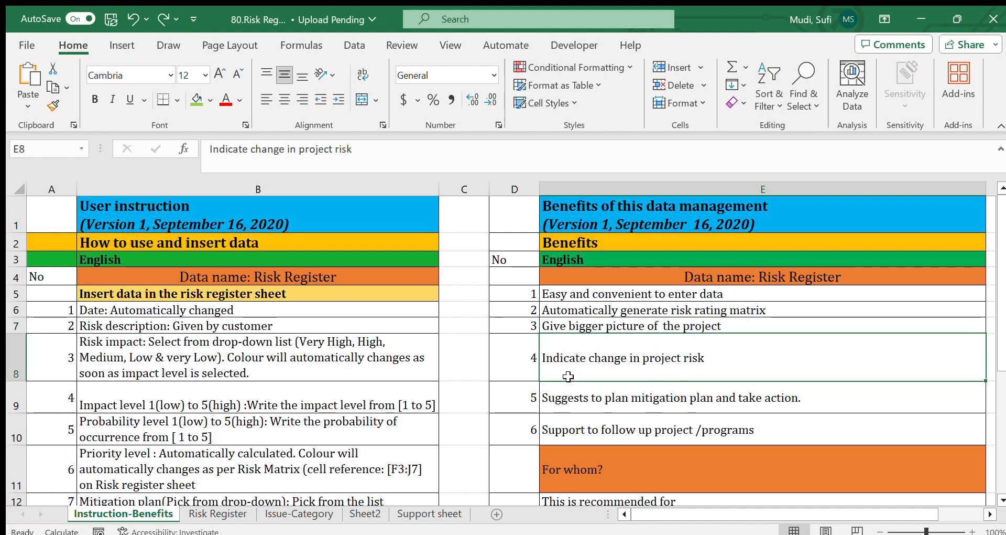
pyautogui.click(573, 402)
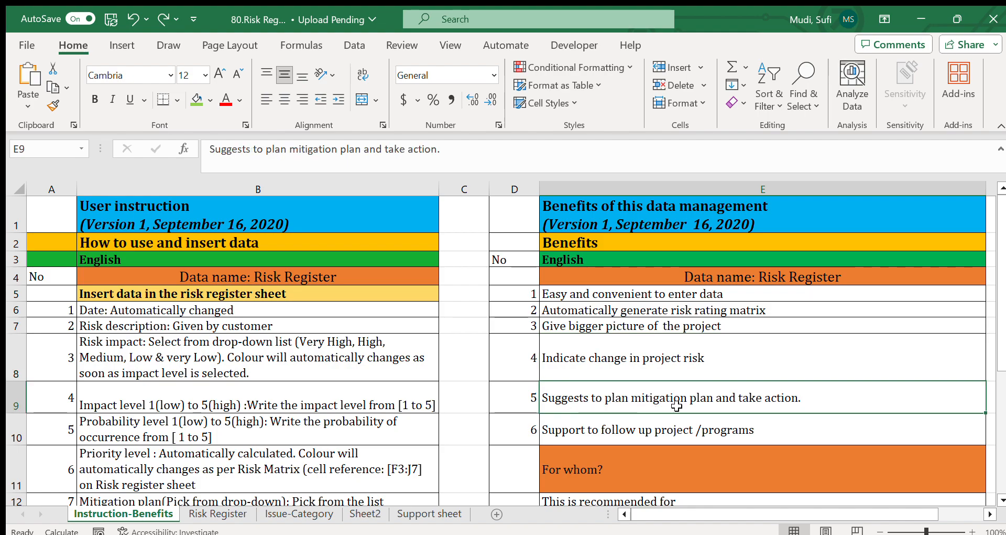
pyautogui.click(595, 435)
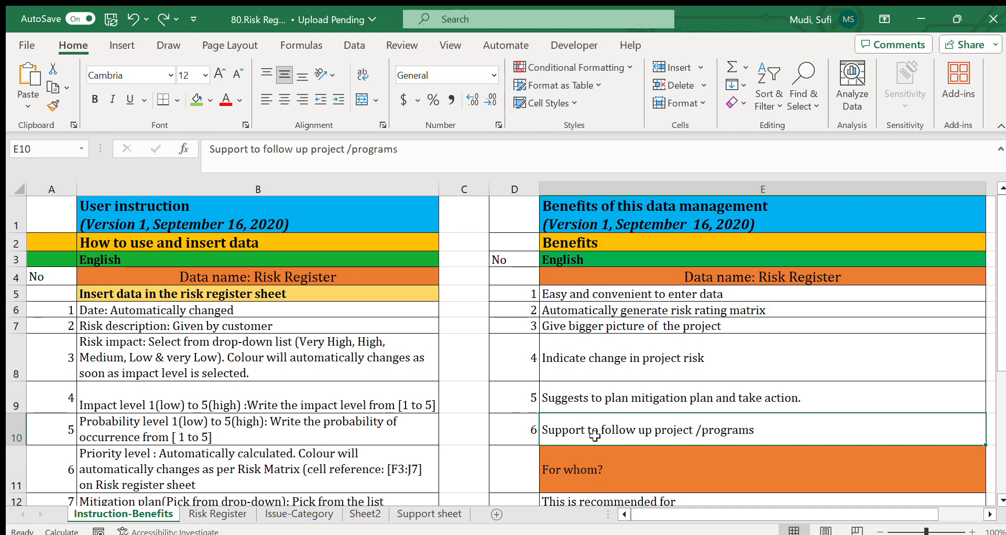
# Step: Read the recommended users listed under For whom? on the Instruction-Benefits sheet, from Agile team to Consultants
pyautogui.moveTo(1001, 362); pyautogui.dragTo(996, 472)
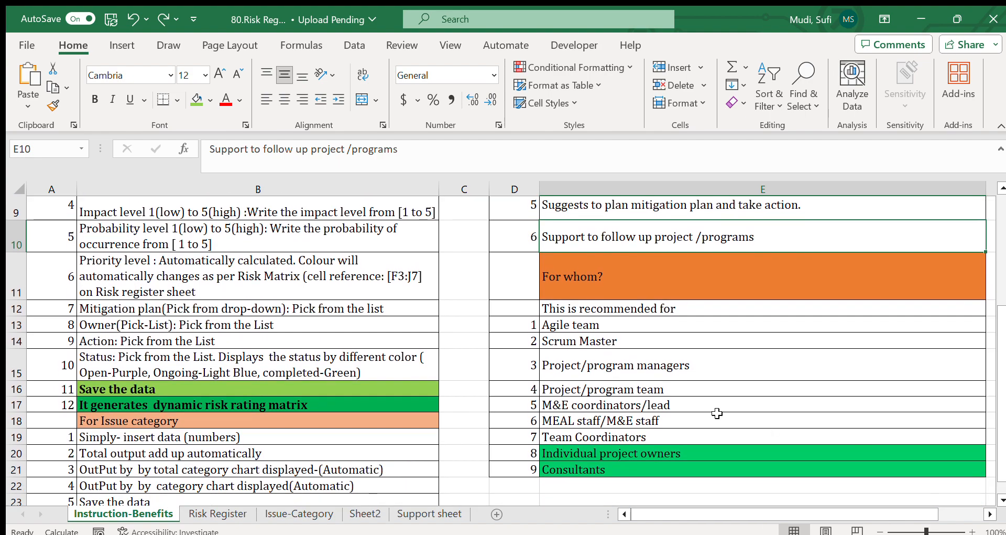
pyautogui.click(563, 327)
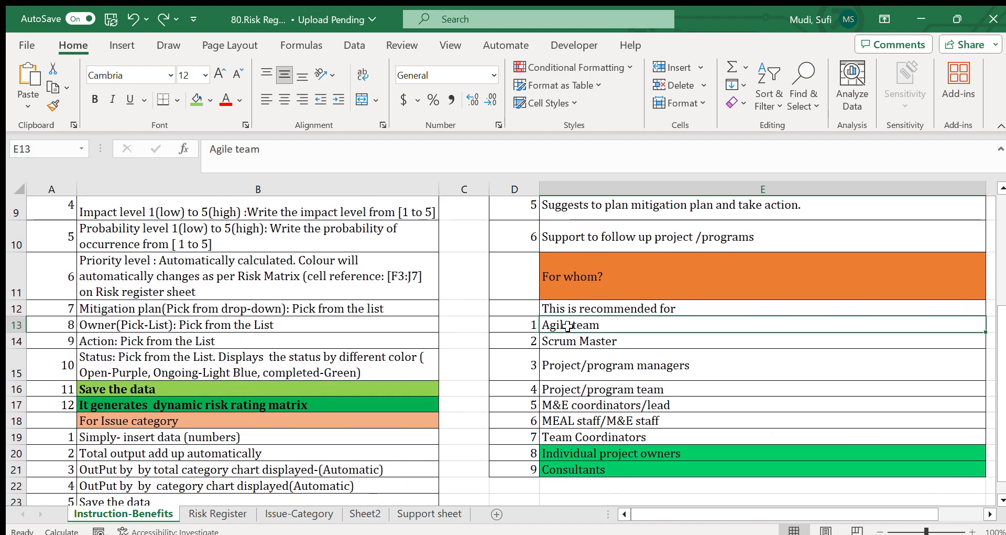
pyautogui.click(577, 343)
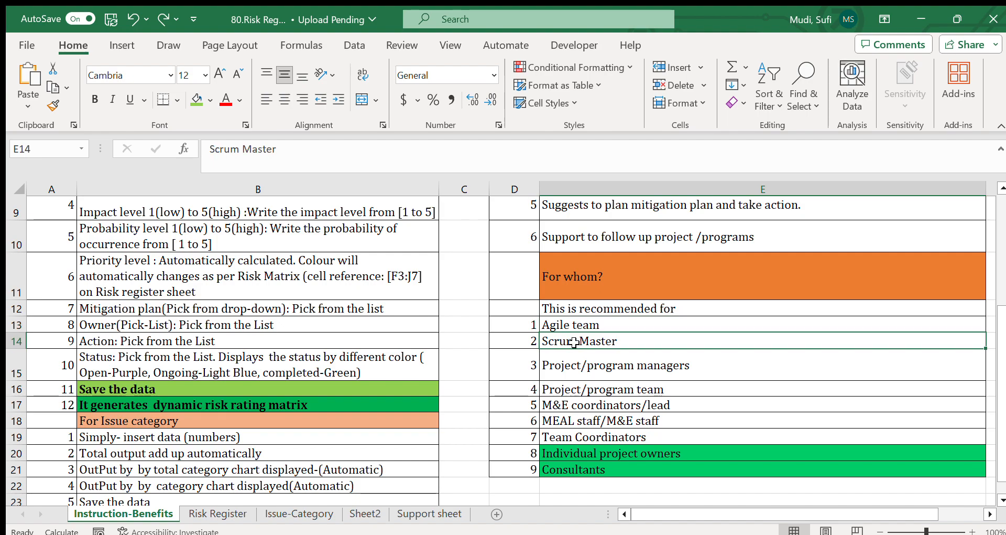
pyautogui.click(573, 373)
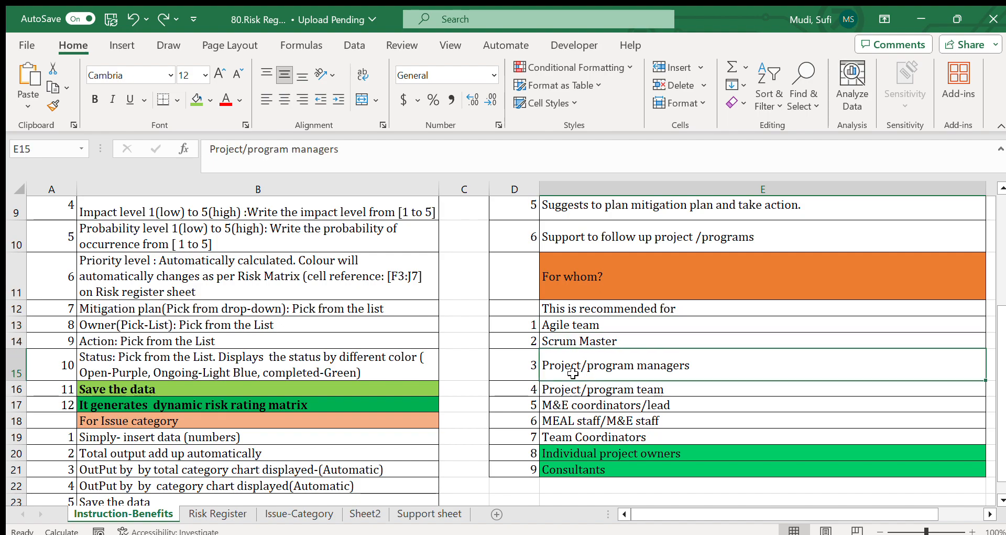
pyautogui.click(598, 393)
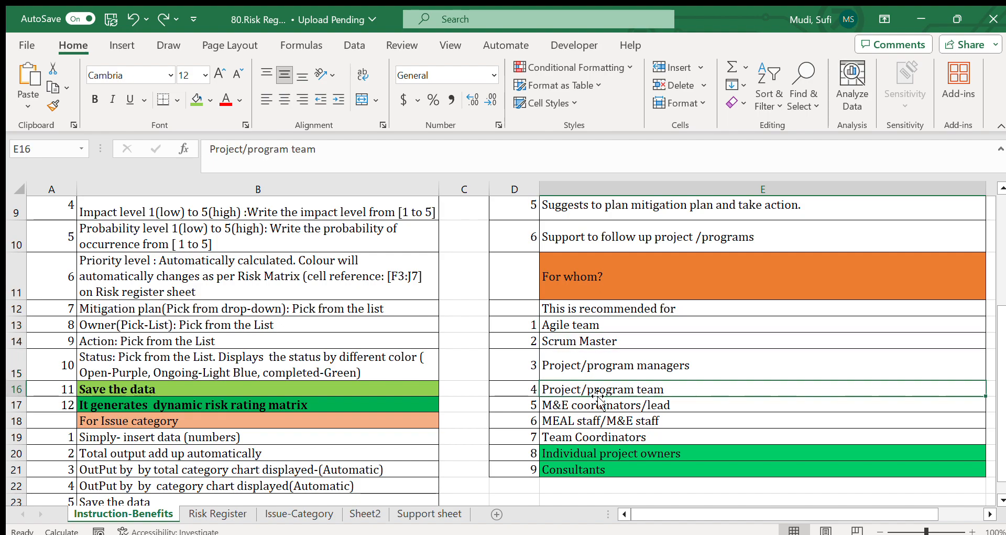
pyautogui.click(549, 411)
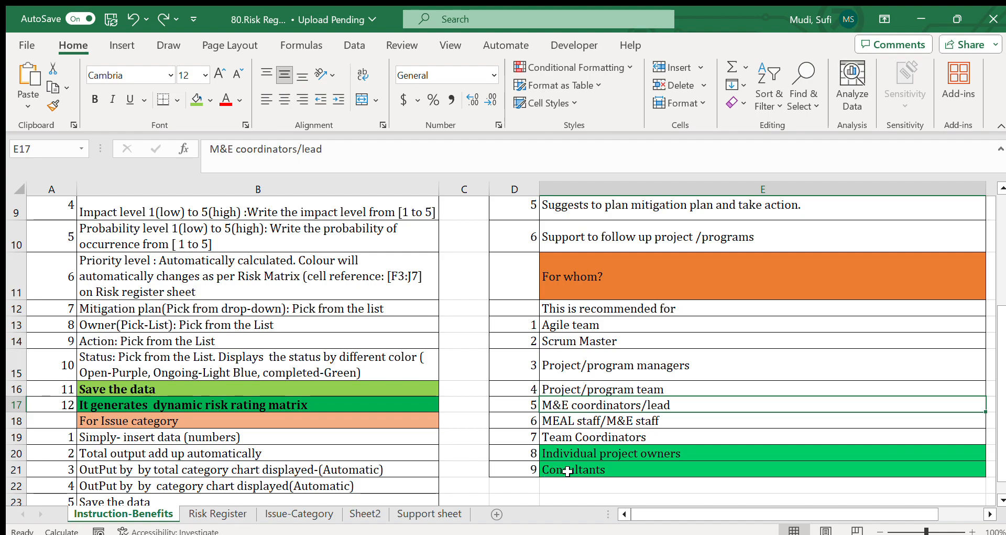
pyautogui.click(568, 470)
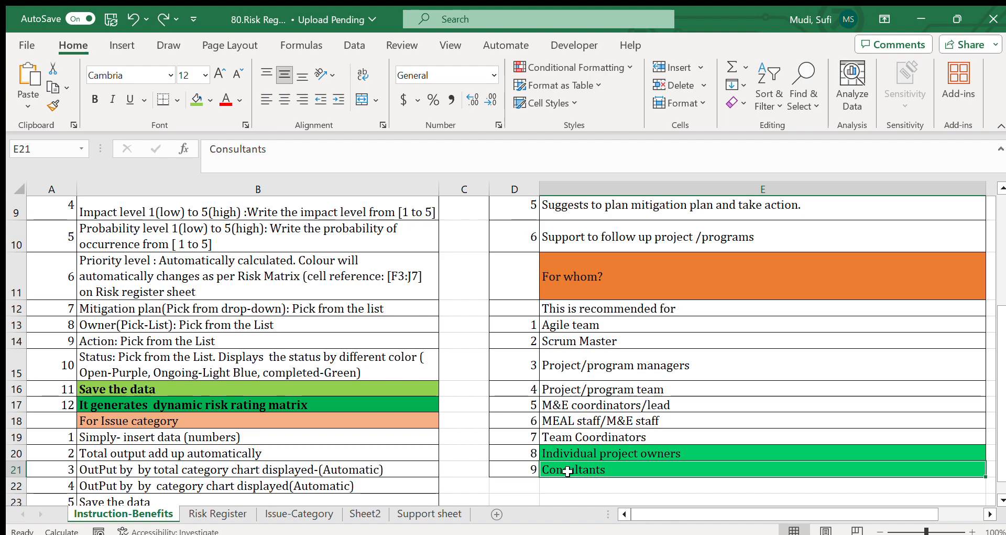
# Step: Return to the Risk Register sheet and review the risk descriptions and the first risk's Risk impact entry
pyautogui.click(205, 515)
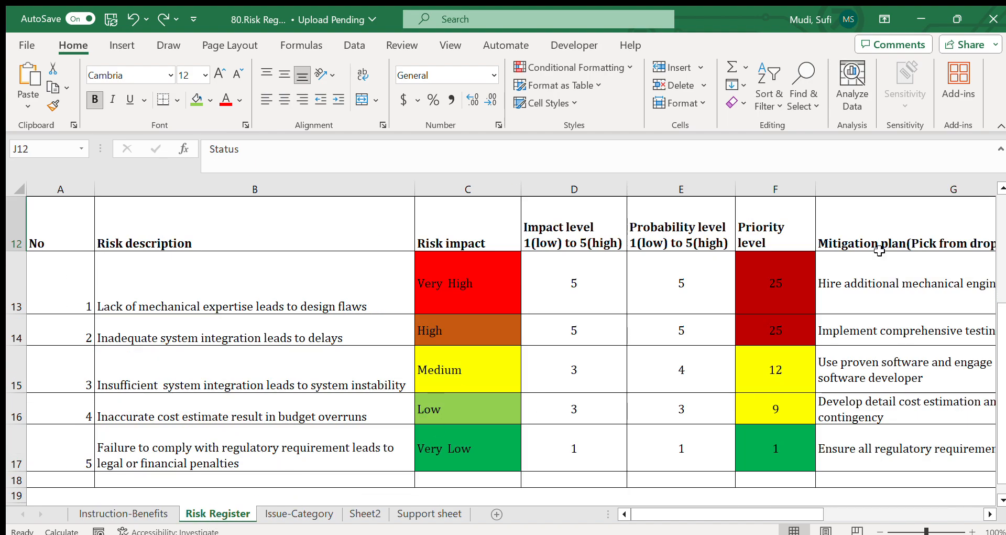
pyautogui.scroll(2, 1003, 316)
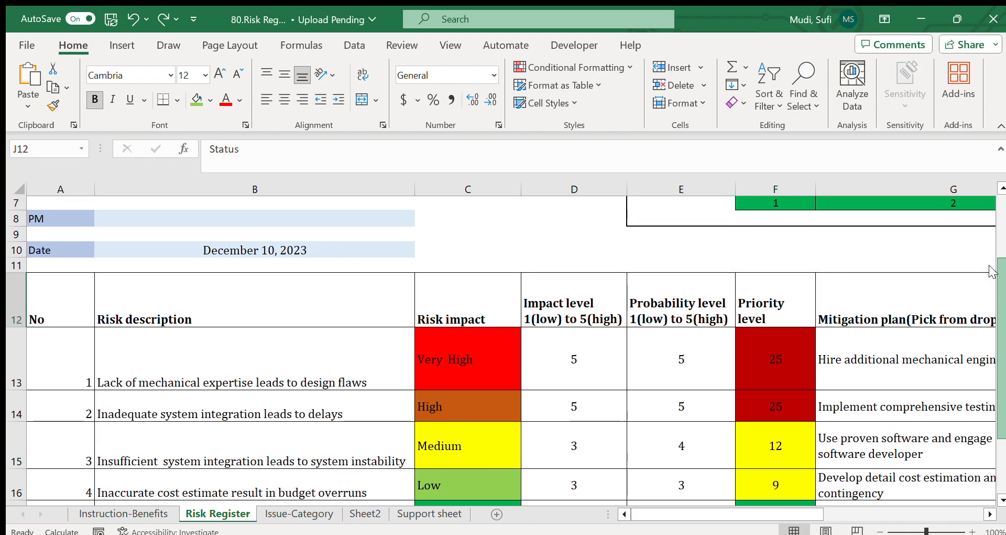
pyautogui.click(241, 318)
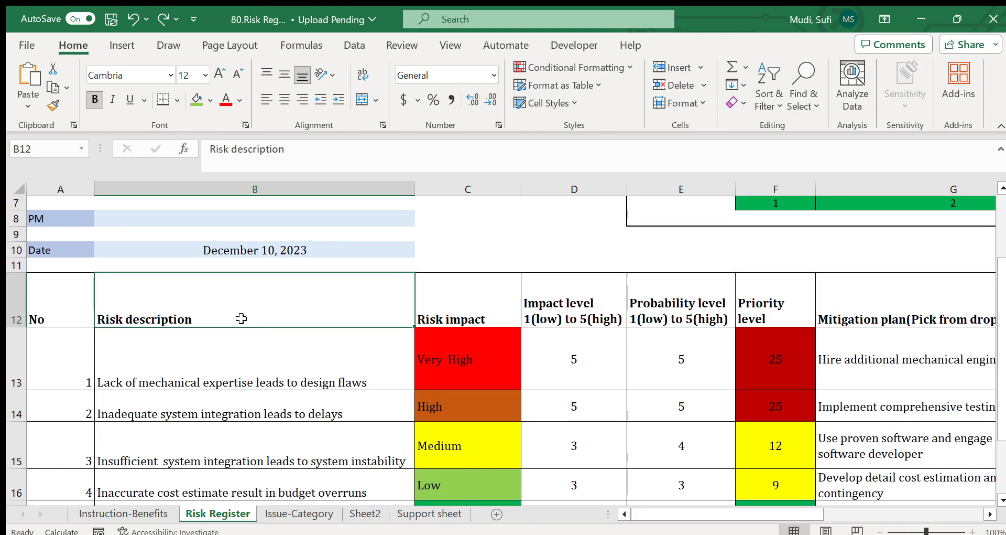
pyautogui.moveTo(227, 353); pyautogui.dragTo(231, 498)
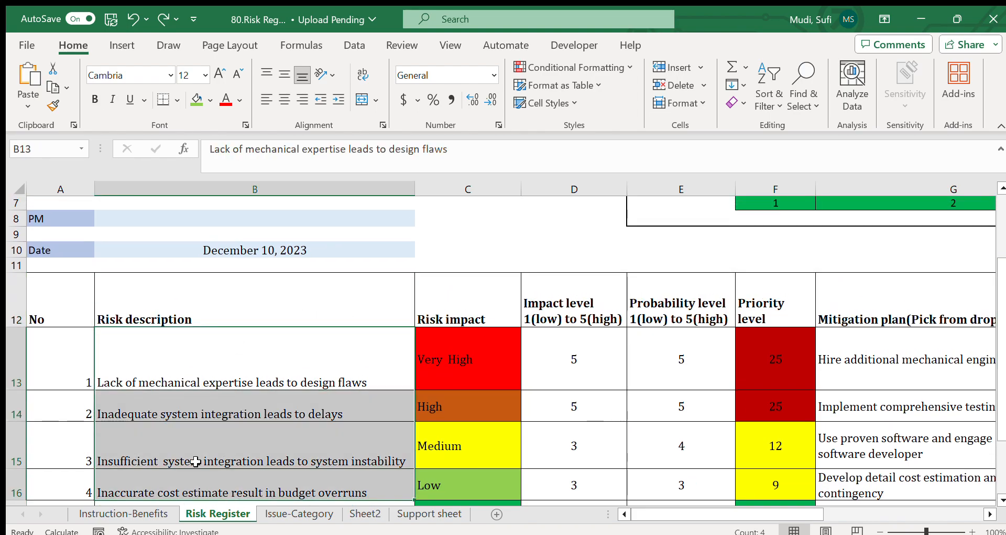
pyautogui.click(149, 379)
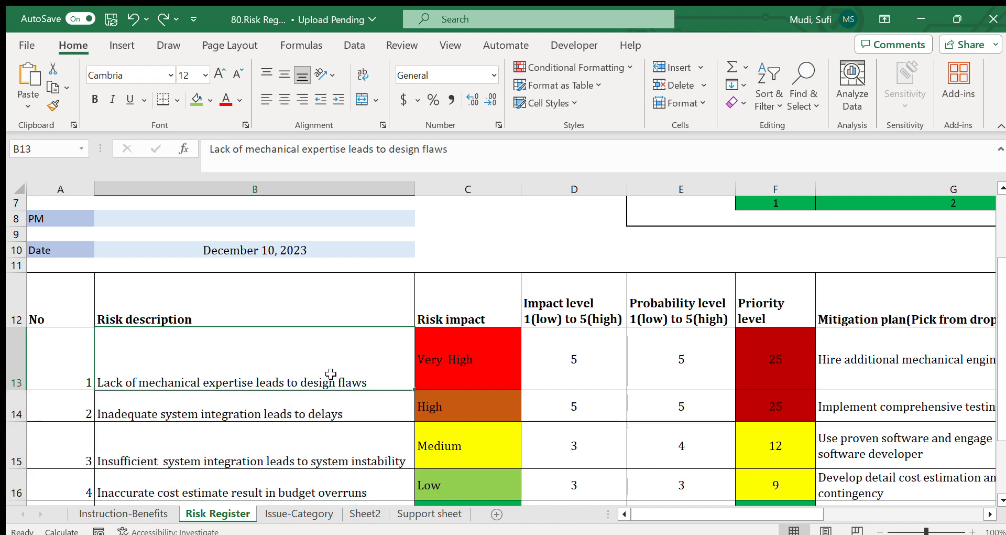
pyautogui.click(453, 360)
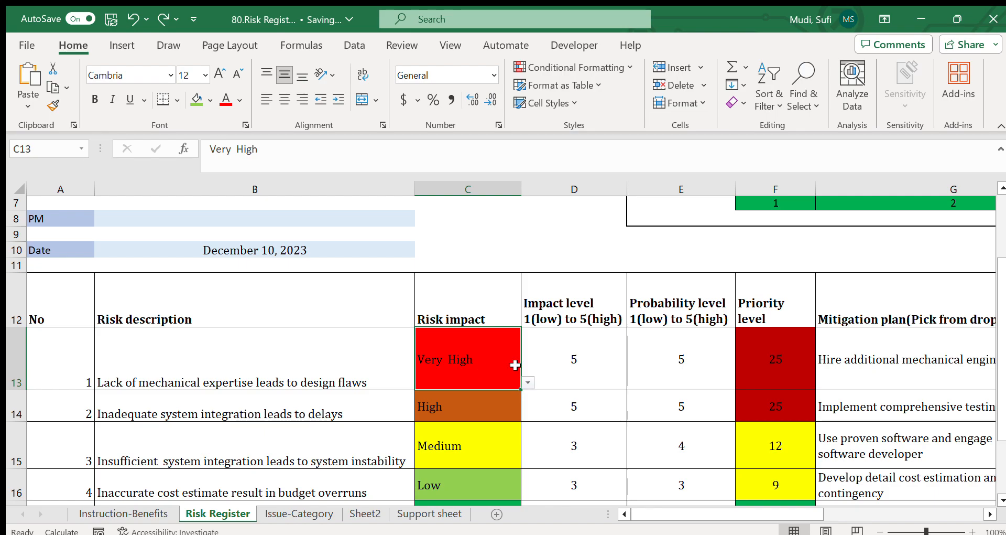
# Step: Compare the first risk's Impact level and Probability level entries with the 1 to 5 scales in their column headers
pyautogui.click(567, 372)
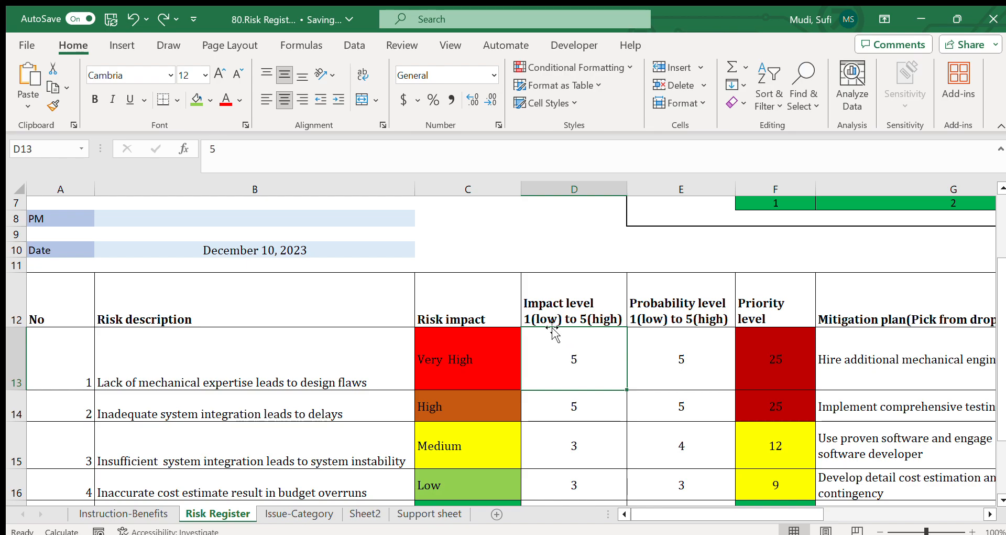
pyautogui.click(529, 318)
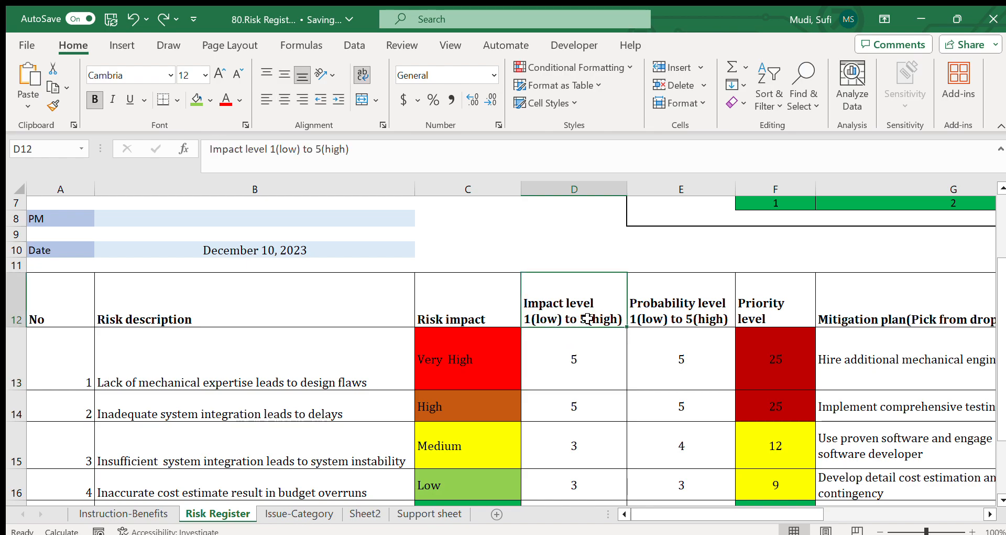
pyautogui.click(565, 363)
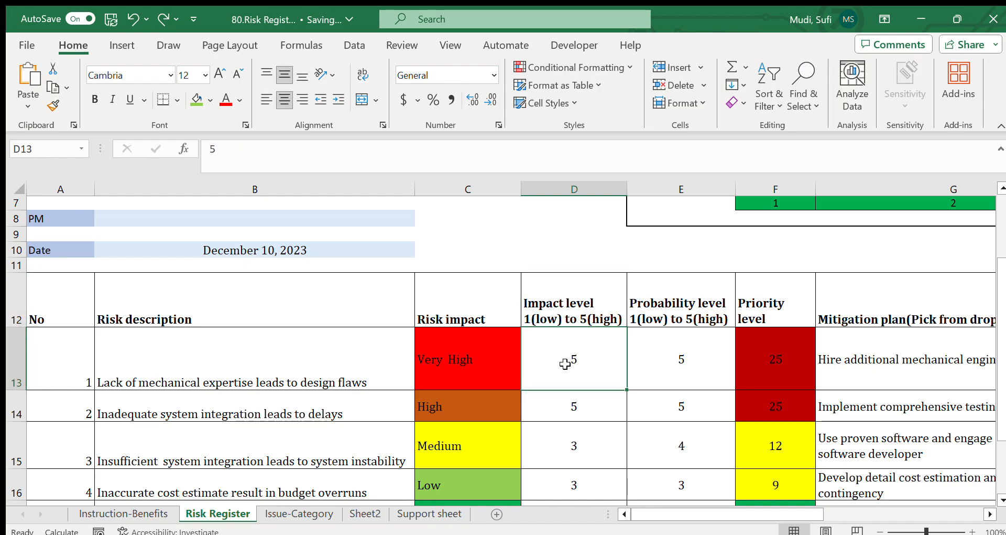
pyautogui.click(657, 373)
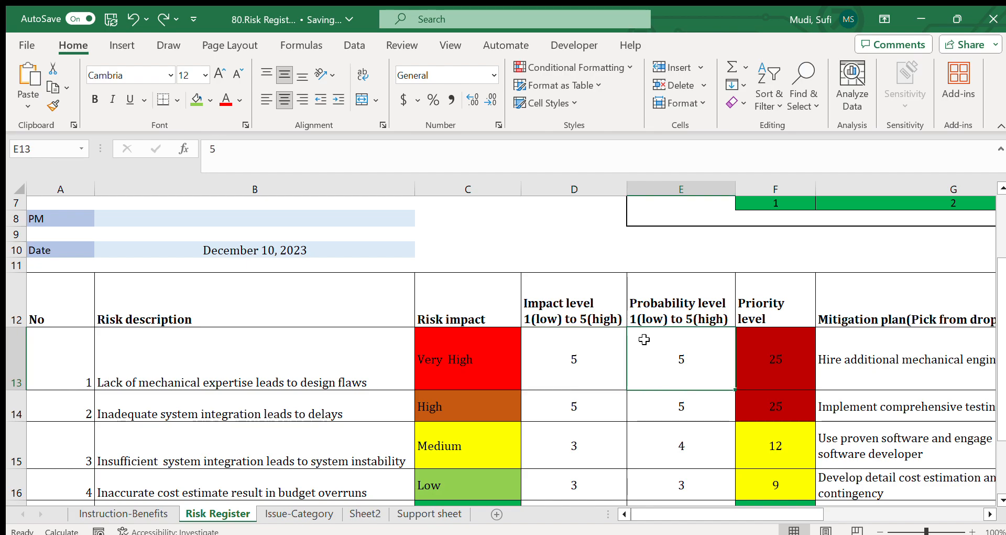
pyautogui.click(640, 310)
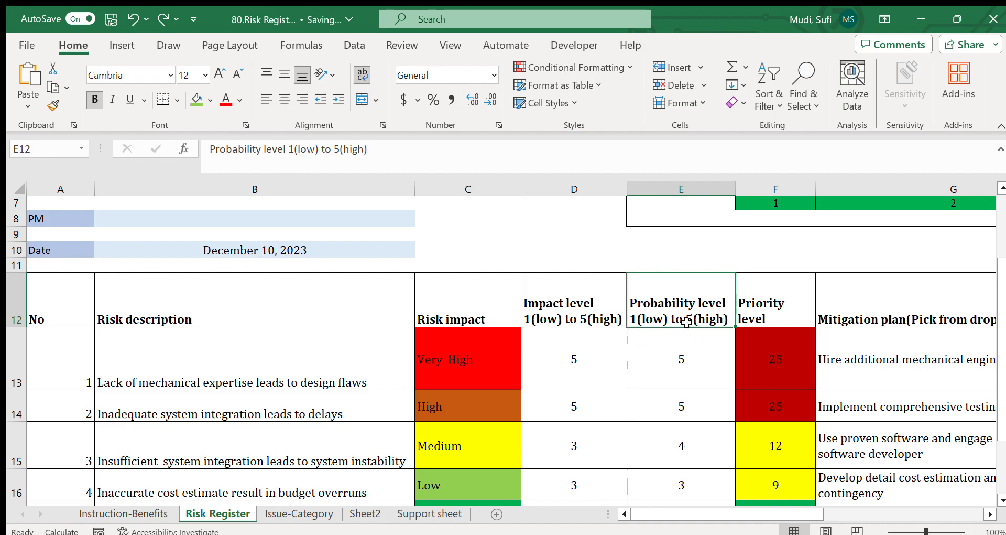
pyautogui.click(674, 363)
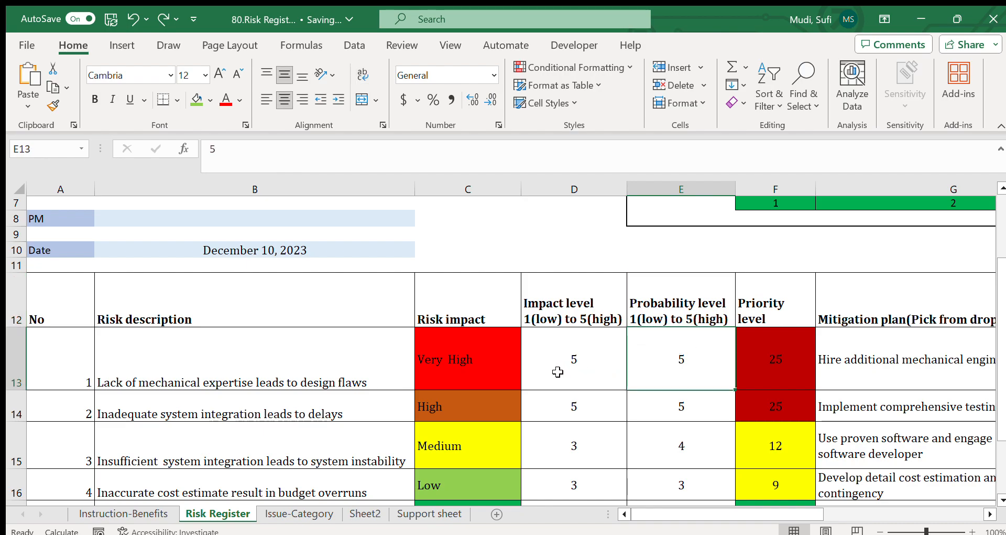
# Step: Examine how the first risk's Priority level is calculated from its Impact level and Probability level
pyautogui.click(294, 377)
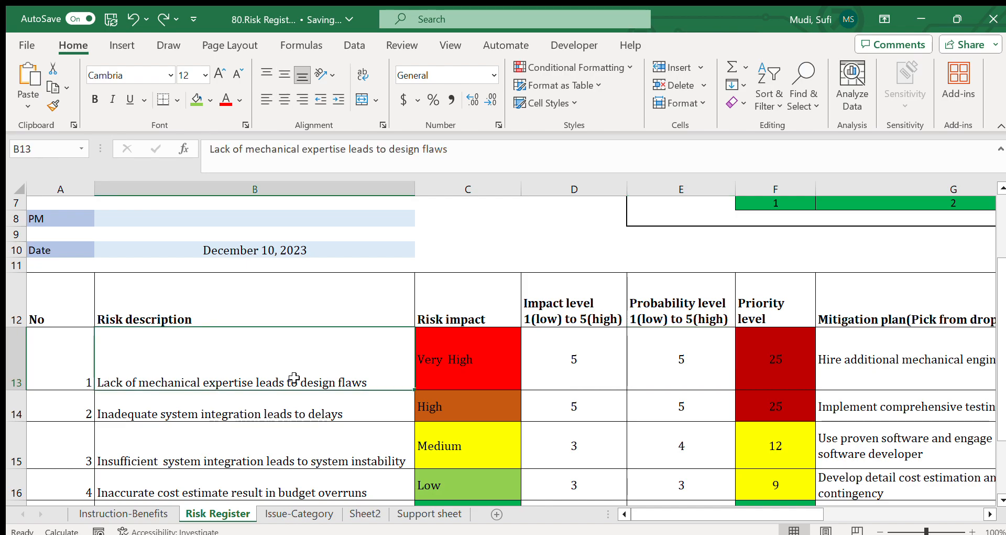
pyautogui.click(671, 371)
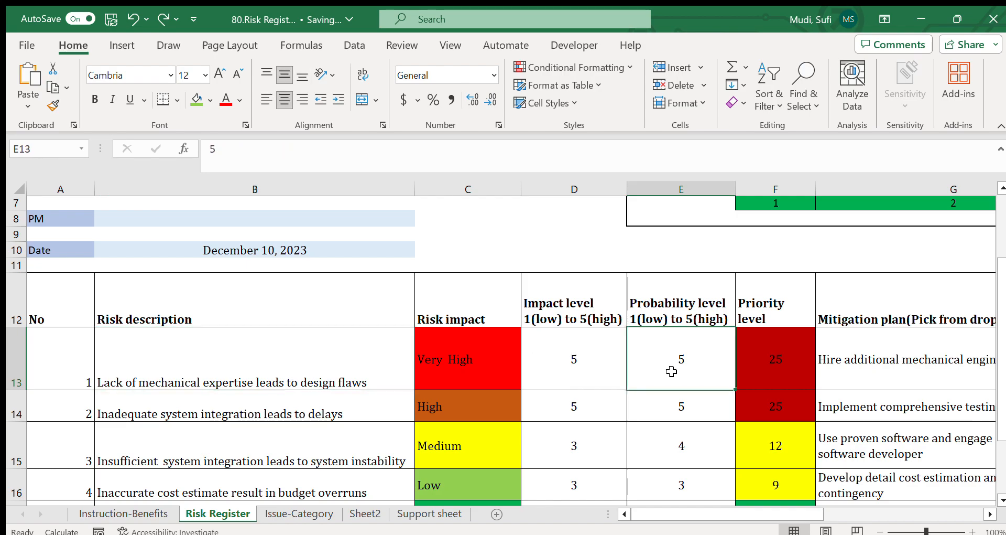
pyautogui.click(768, 367)
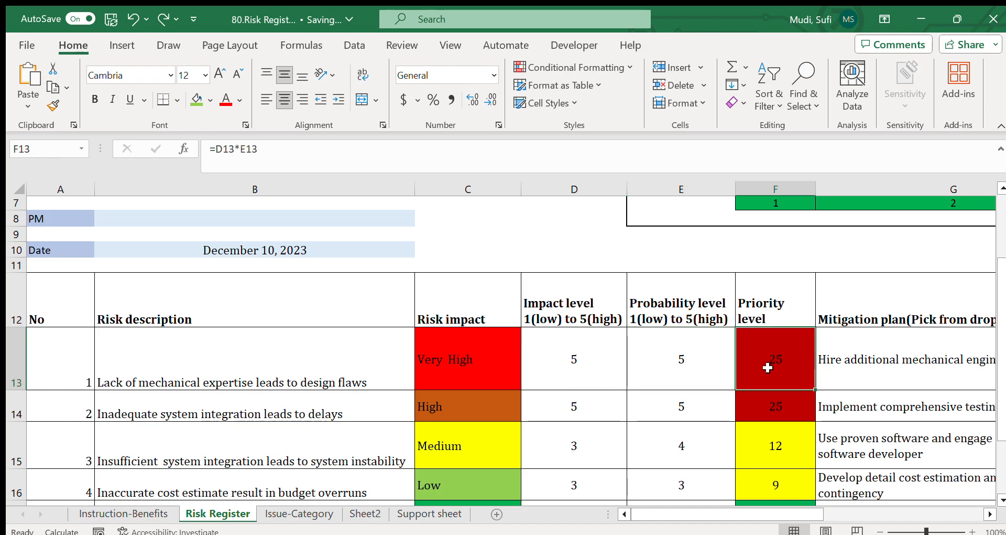
pyautogui.click(593, 370)
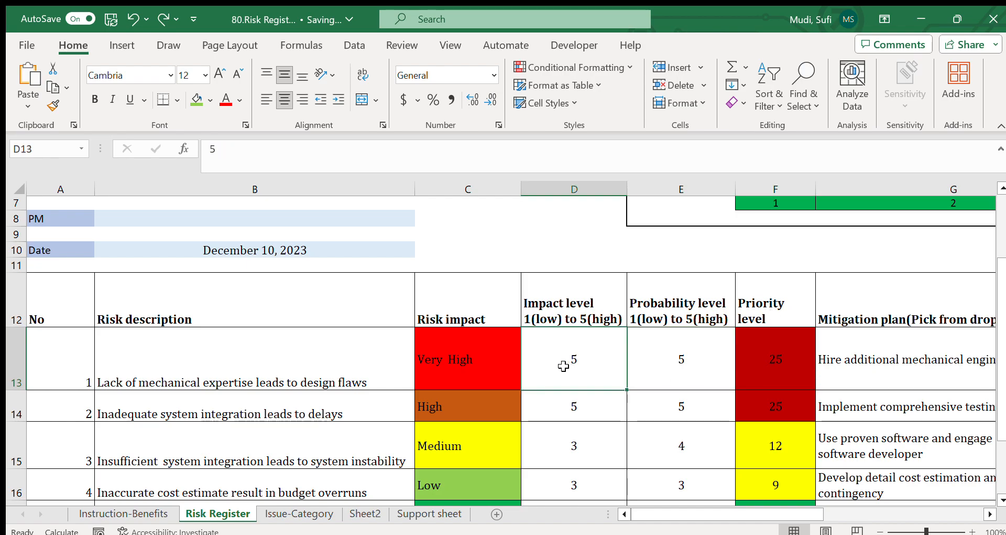
pyautogui.click(684, 364)
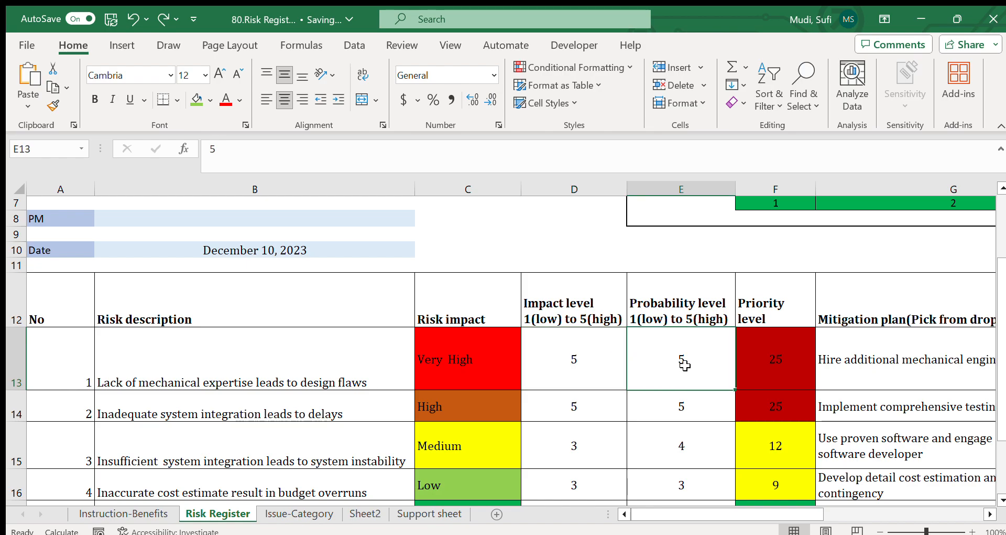
pyautogui.click(769, 366)
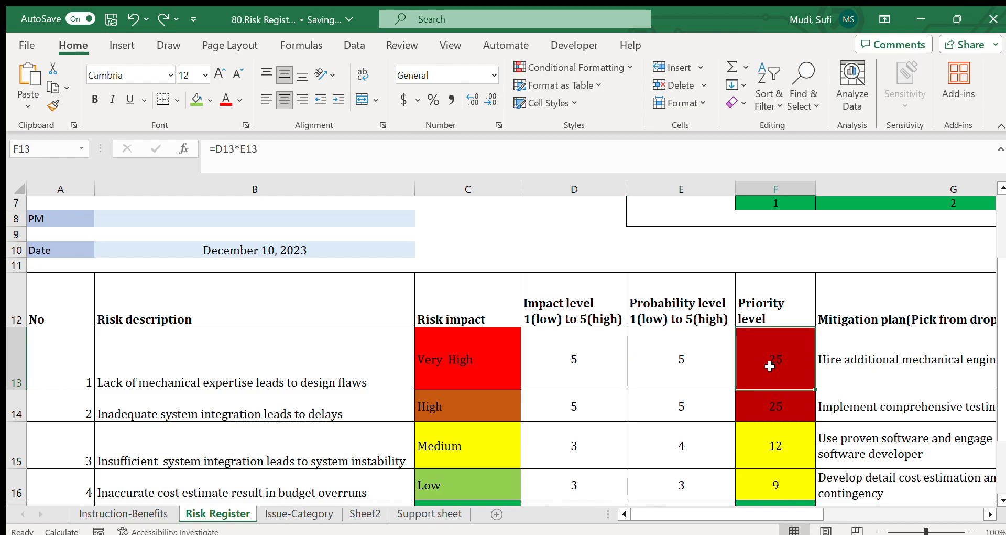
# Step: Review the Mitigation plan, Owner and Action entries for the first risk
pyautogui.click(989, 513)
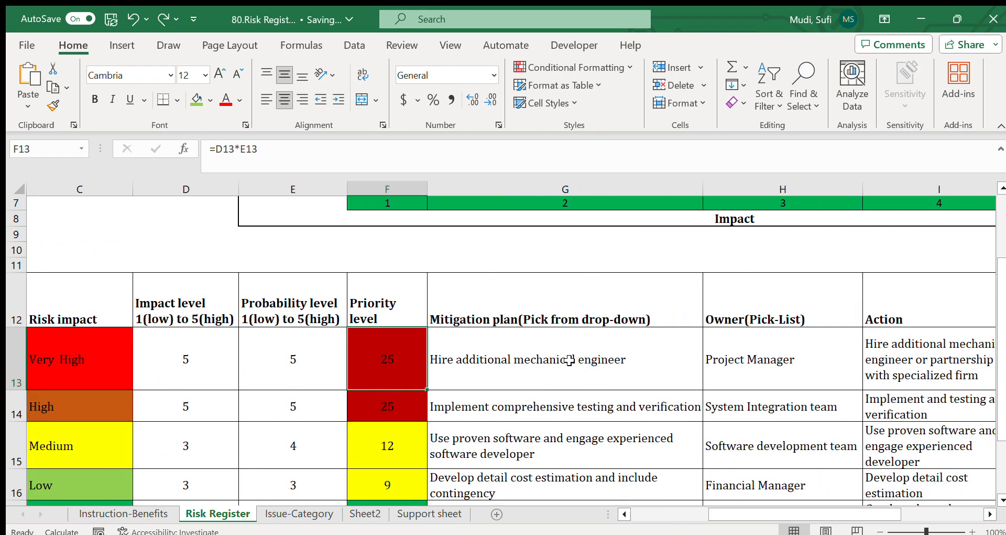
pyautogui.click(512, 359)
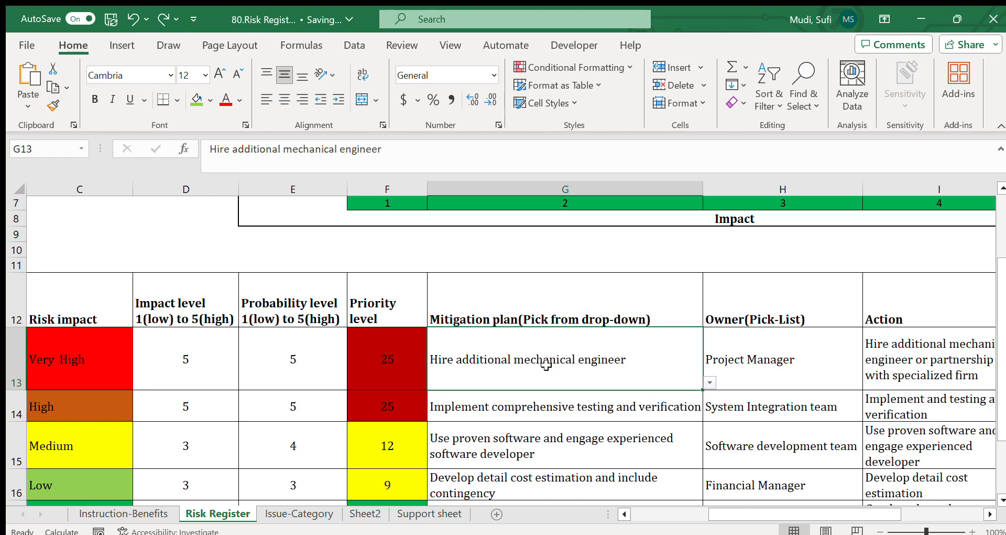
pyautogui.click(751, 357)
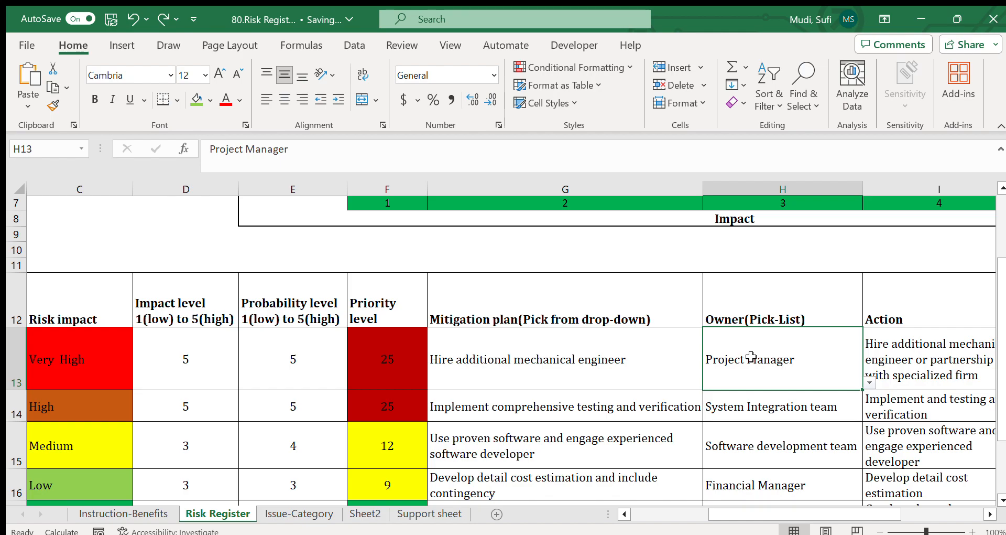
pyautogui.click(511, 365)
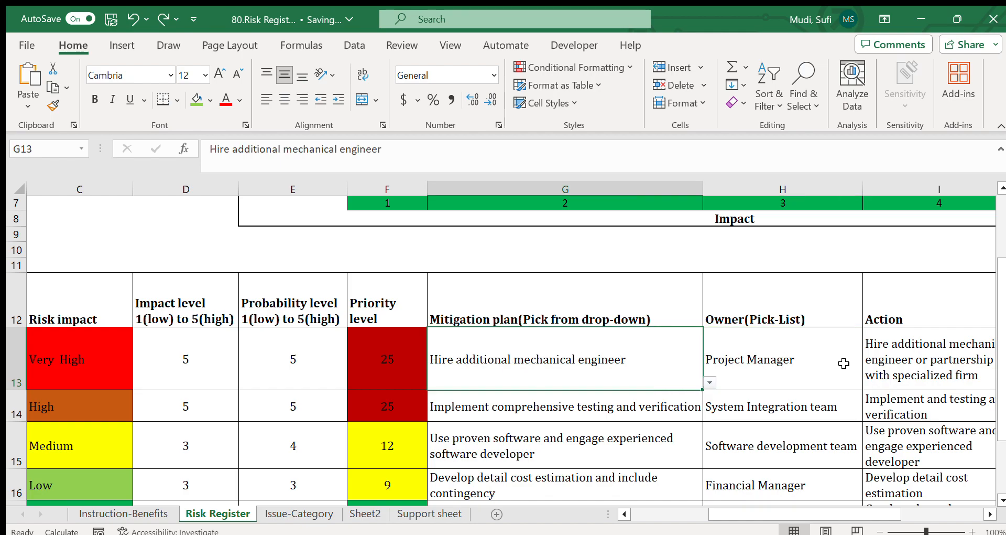
pyautogui.click(819, 377)
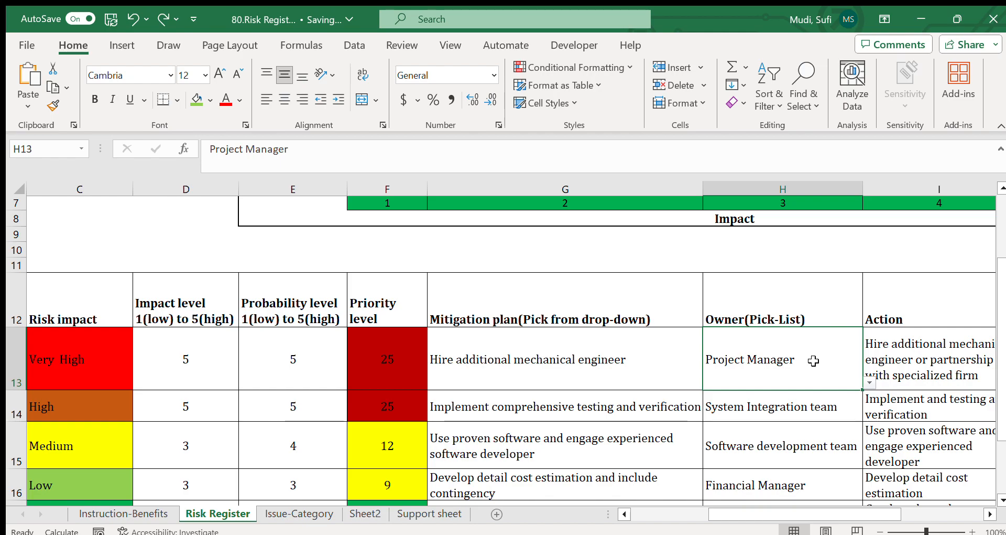
pyautogui.click(892, 357)
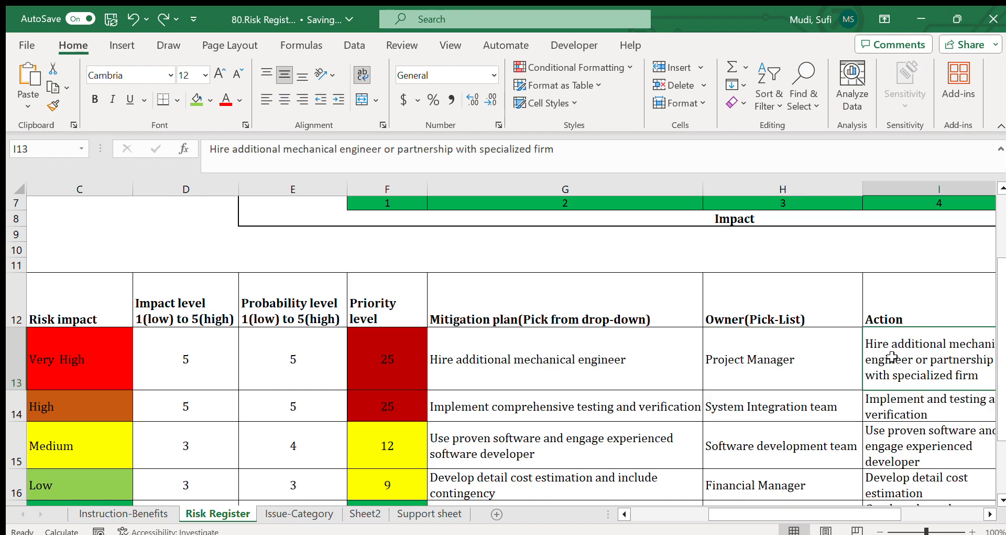
pyautogui.press('Right')
pyautogui.click(682, 378)
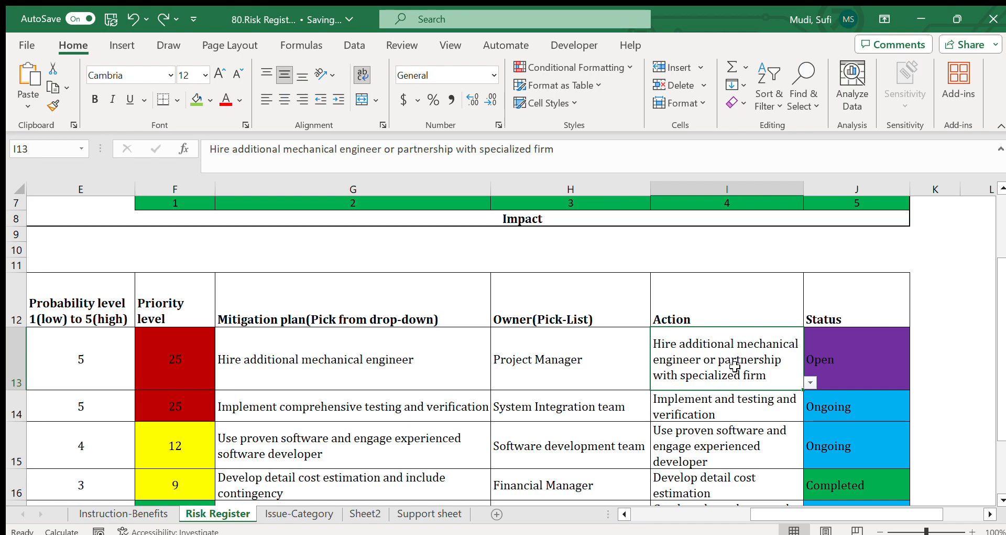
# Step: Go back along the first risk's row to its number and Risk description
pyautogui.press('Left')
pyautogui.press('Left')
pyautogui.press('Left')
pyautogui.press('Left')
pyautogui.press('Left')
pyautogui.press('Left')
pyautogui.press('Left')
pyautogui.press('Left')
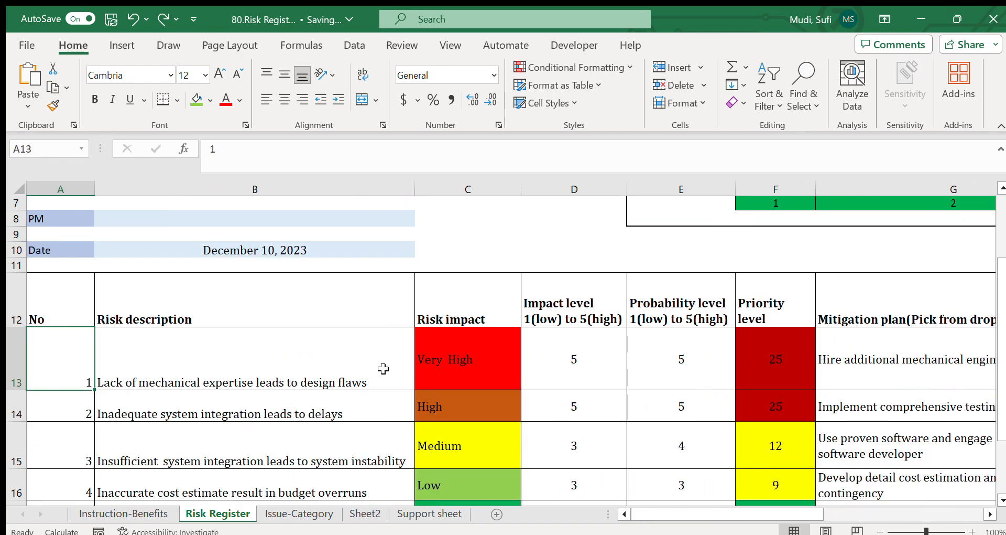
pyautogui.click(219, 383)
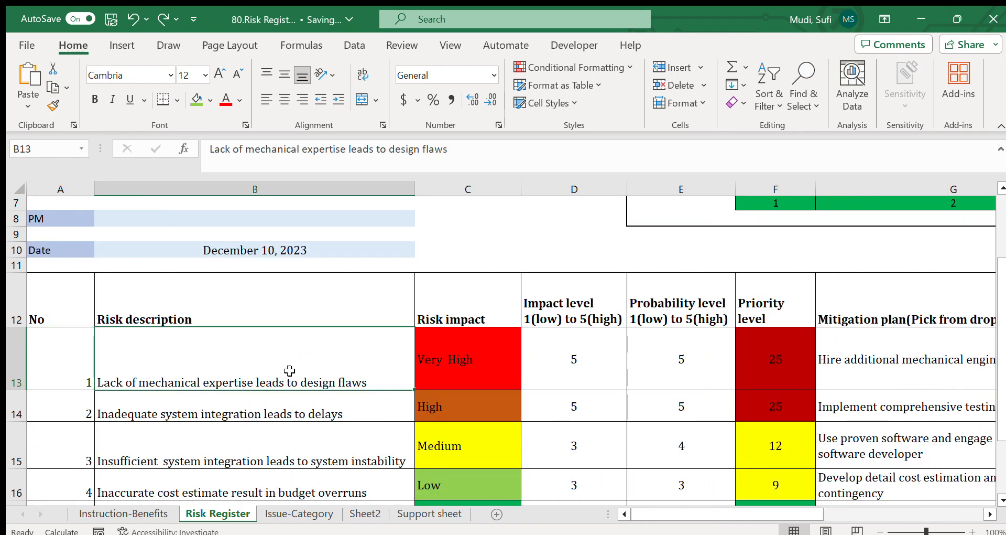
# Step: Review the first risk's row cell by cell, from Risk impact through to Status
pyautogui.press('Right')
pyautogui.press('Right')
pyautogui.press('Right')
pyautogui.press('Right')
pyautogui.press('Right')
pyautogui.press('Right')
pyautogui.press('Right')
pyautogui.press('Right')
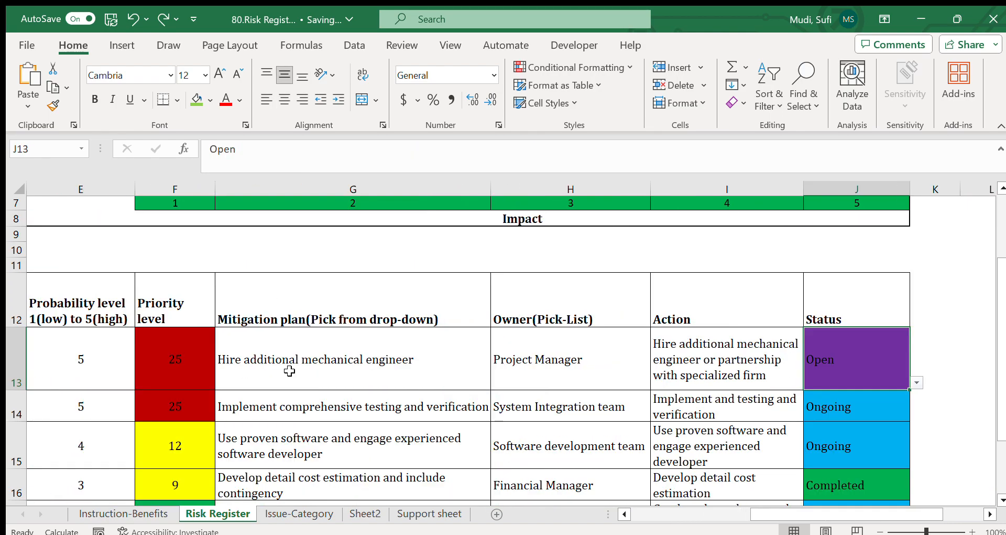
# Step: Examine the Status column heading together with the first risk's Status entry
pyautogui.click(832, 315)
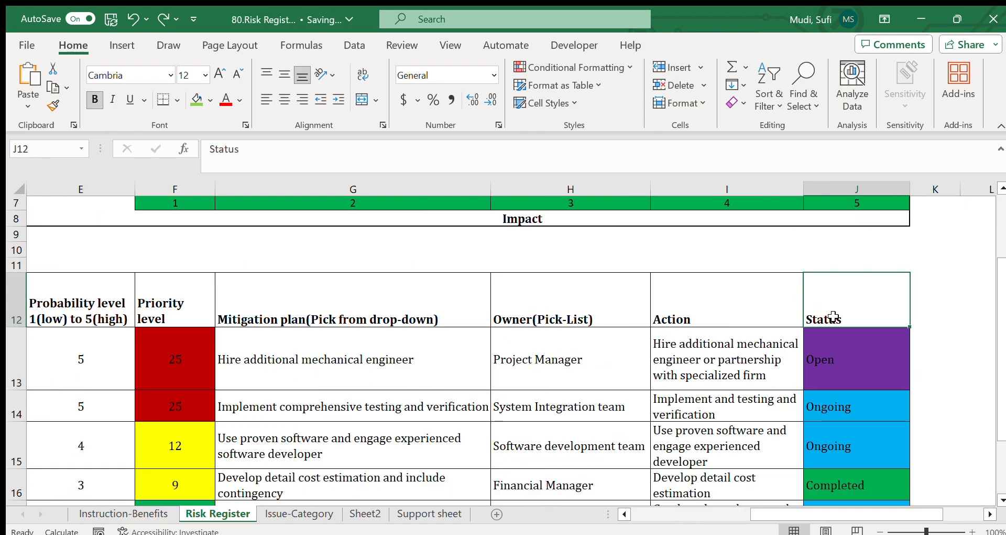
pyautogui.click(843, 356)
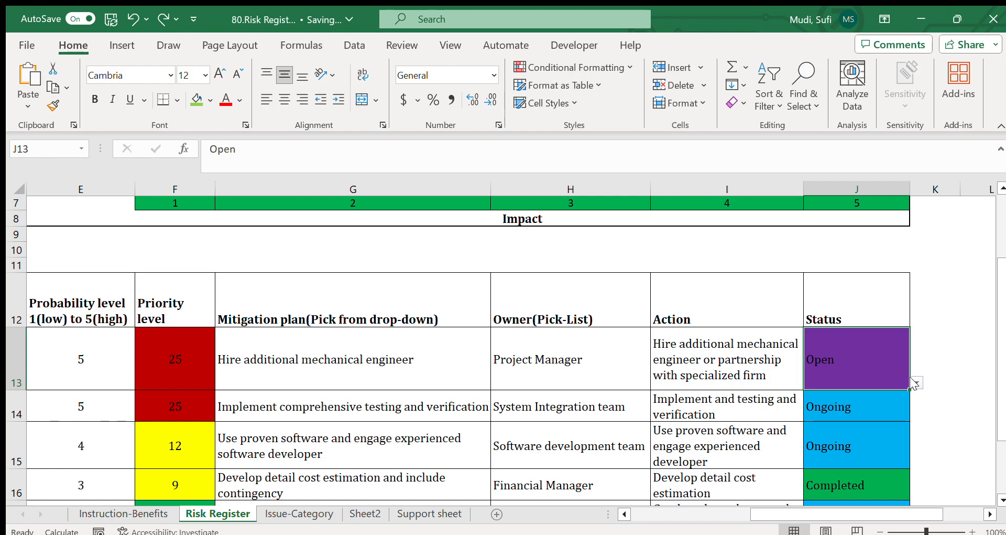
pyautogui.click(939, 367)
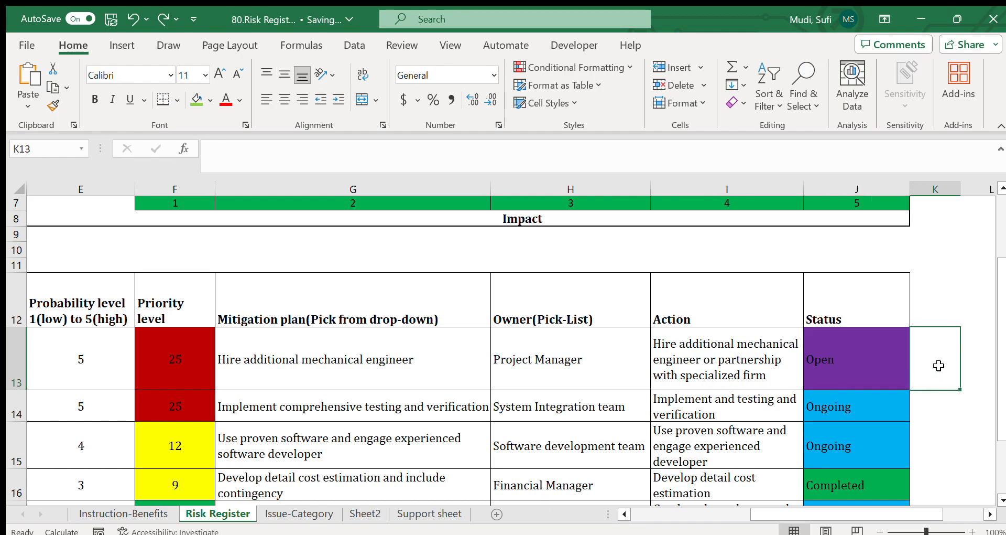
pyautogui.click(838, 362)
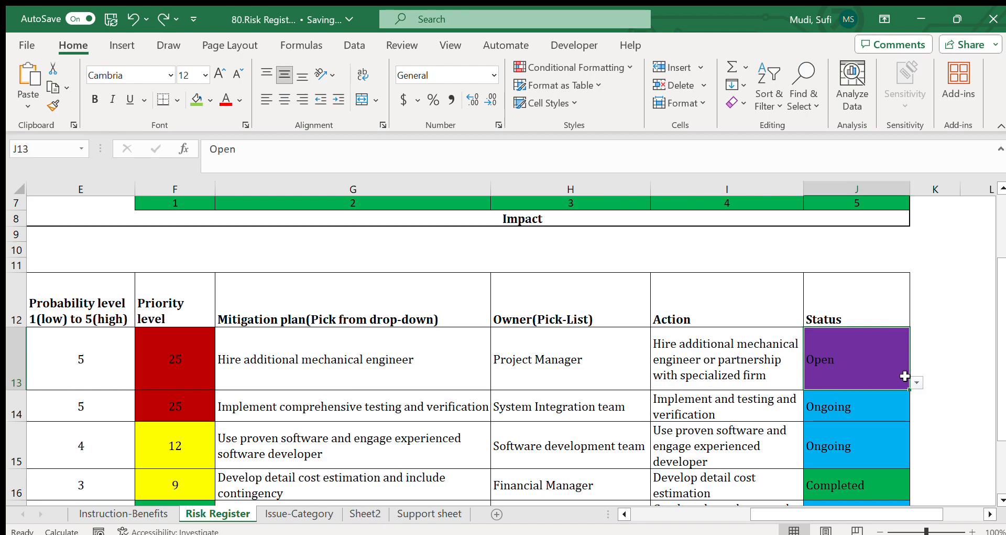
# Step: Review the second risk's row from Risk description through Risk impact, Impact level and Probability level to Priority level
pyautogui.moveTo(760, 513); pyautogui.dragTo(634, 514)
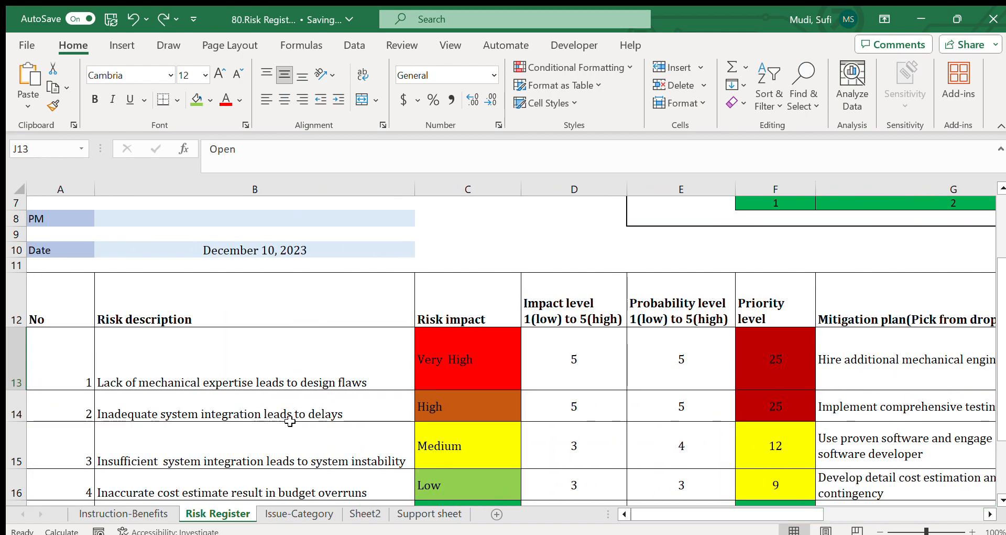
pyautogui.click(271, 415)
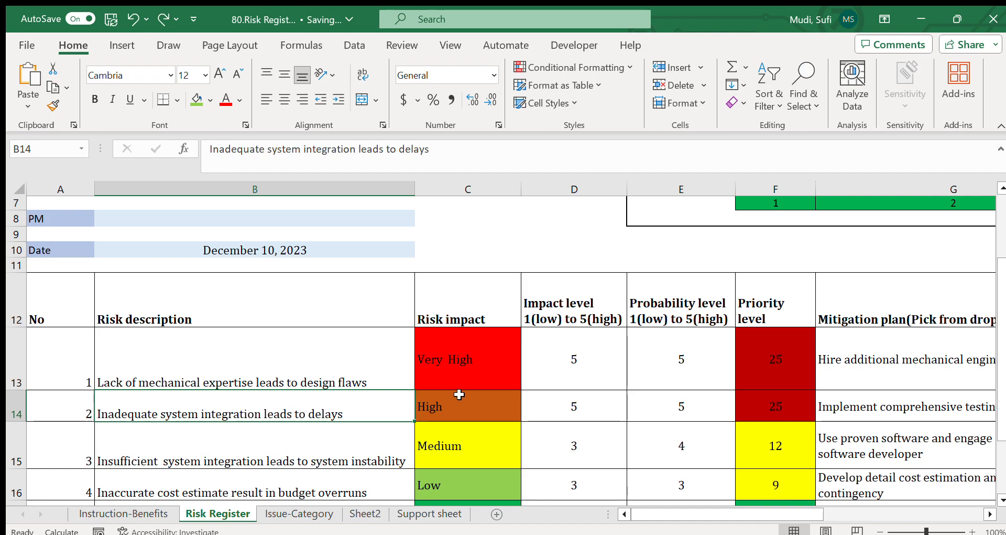
pyautogui.click(455, 395)
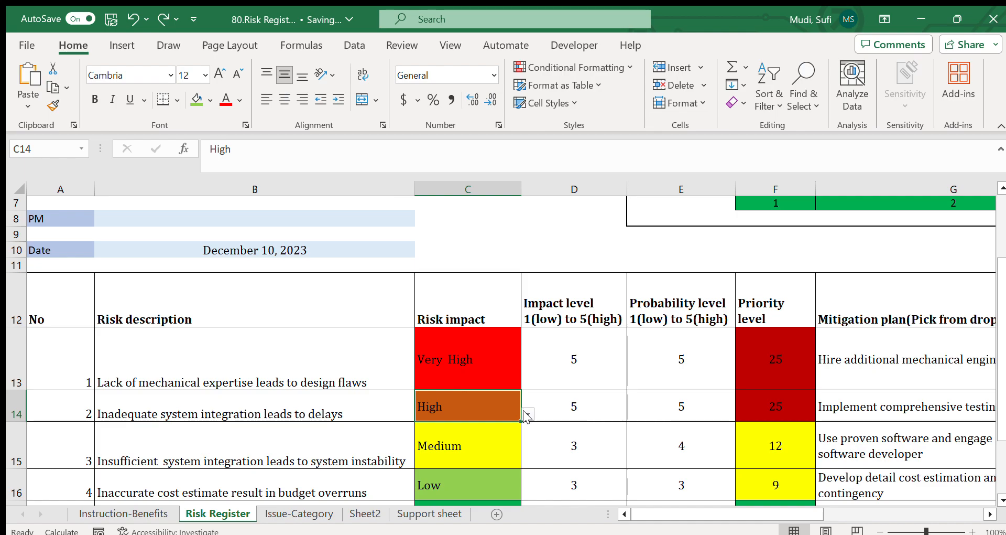
pyautogui.click(570, 402)
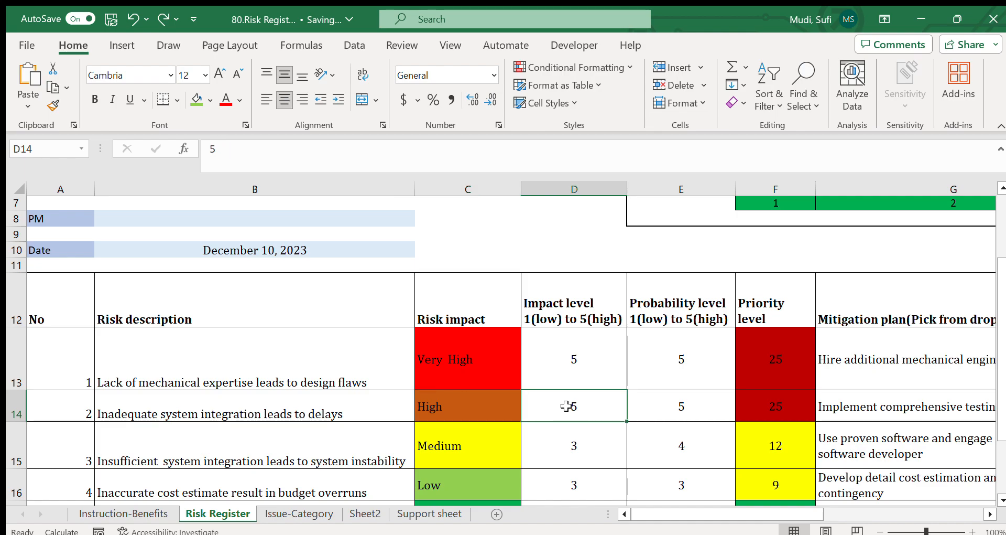
pyautogui.click(649, 408)
pyautogui.click(752, 409)
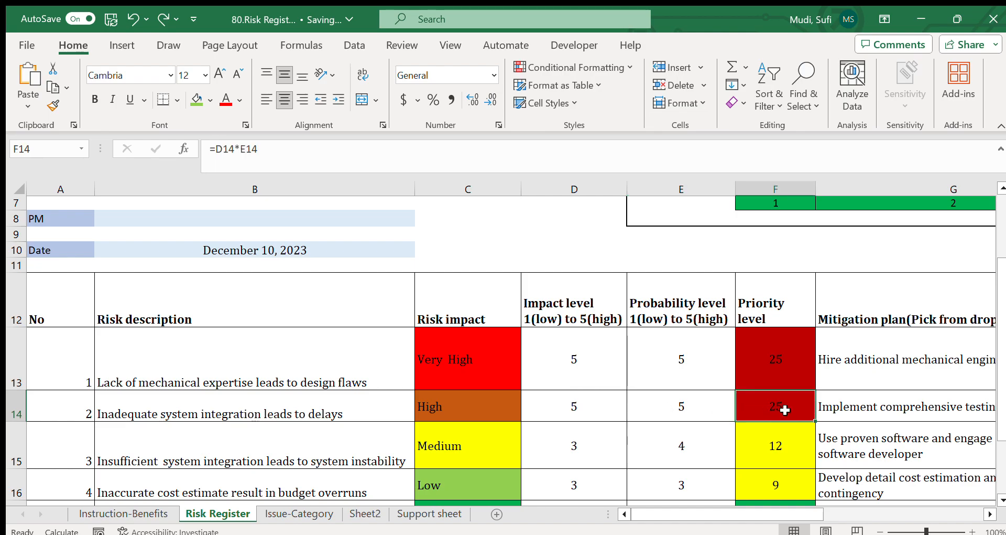
# Step: Review the second risk's Mitigation plan, Owner, Action and Status entries
pyautogui.click(989, 513)
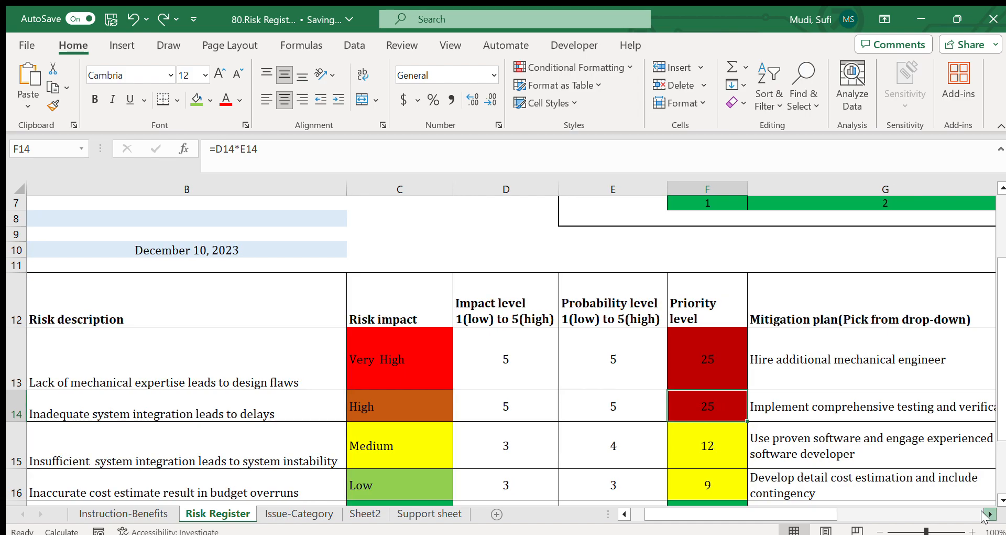
pyautogui.click(989, 514)
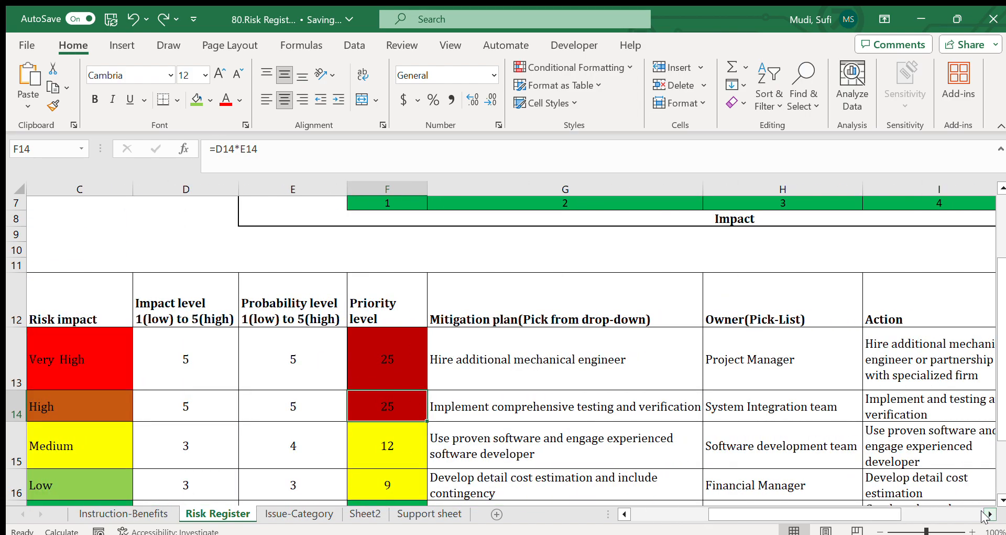
pyautogui.click(524, 407)
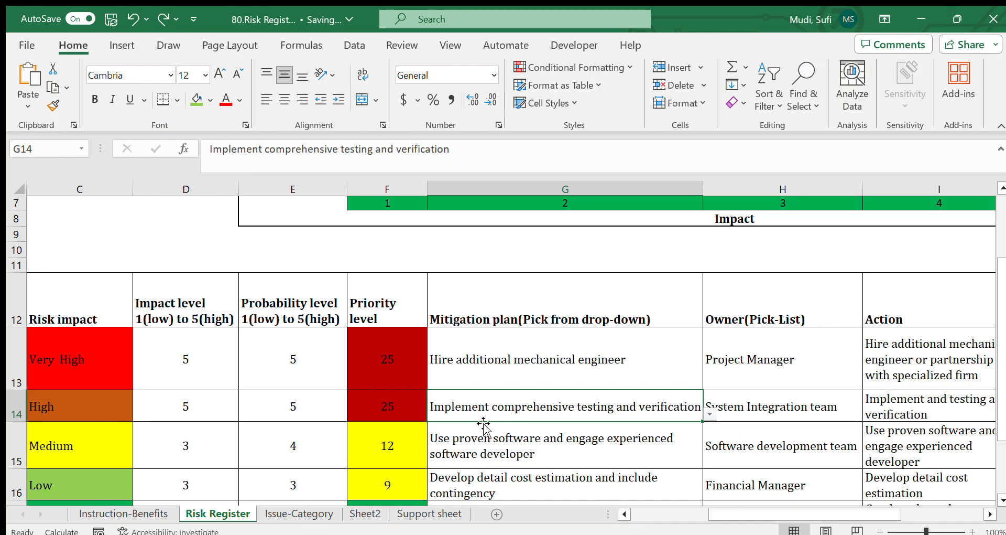
pyautogui.click(740, 416)
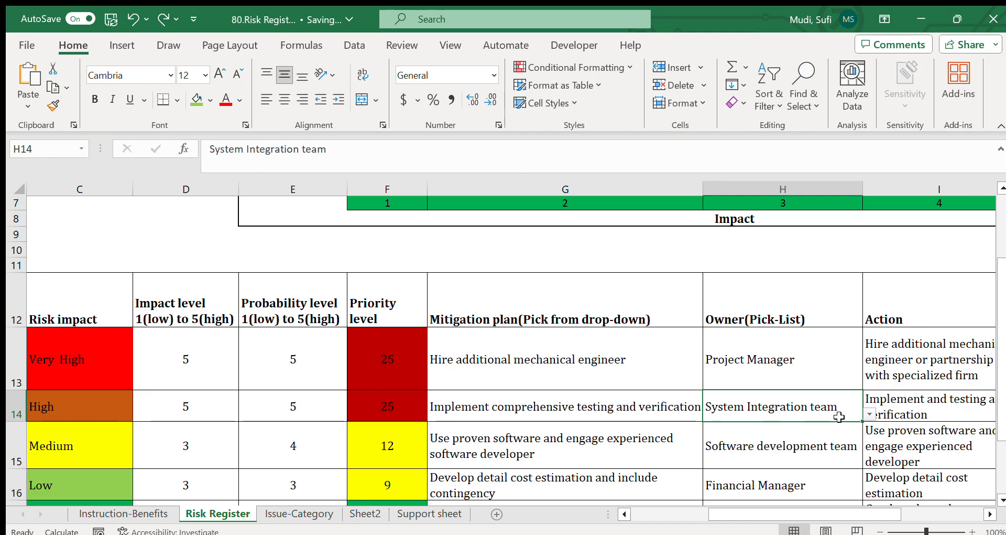
pyautogui.click(898, 415)
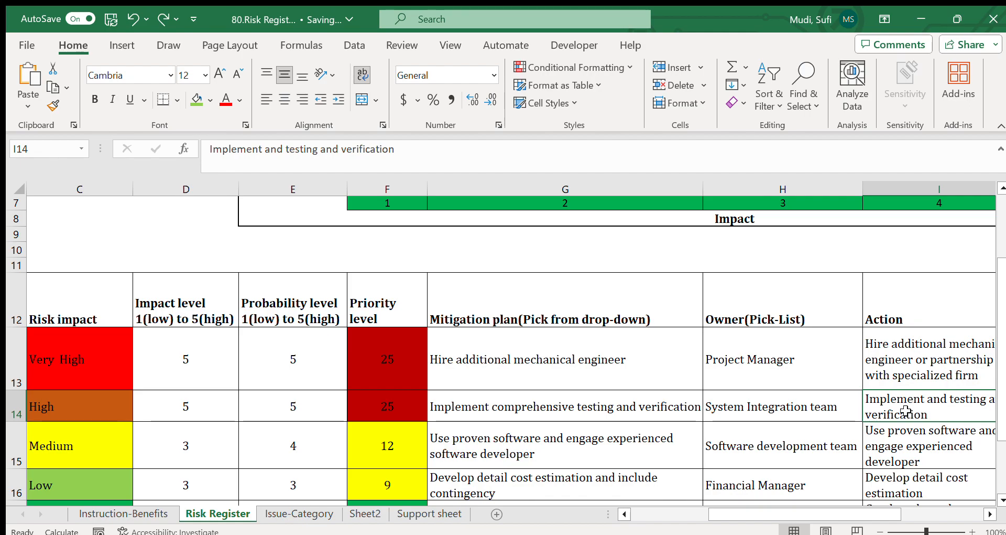
pyautogui.click(988, 514)
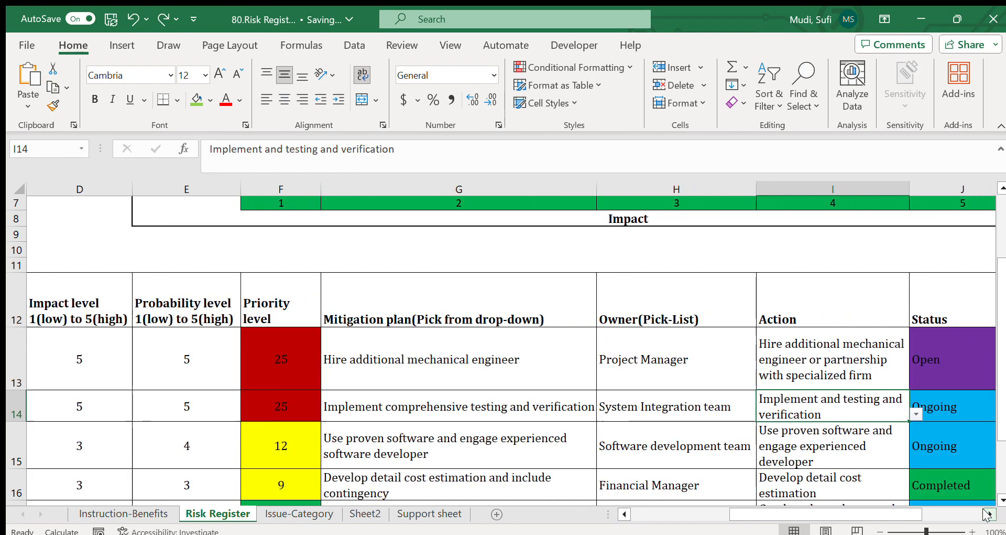
pyautogui.click(989, 514)
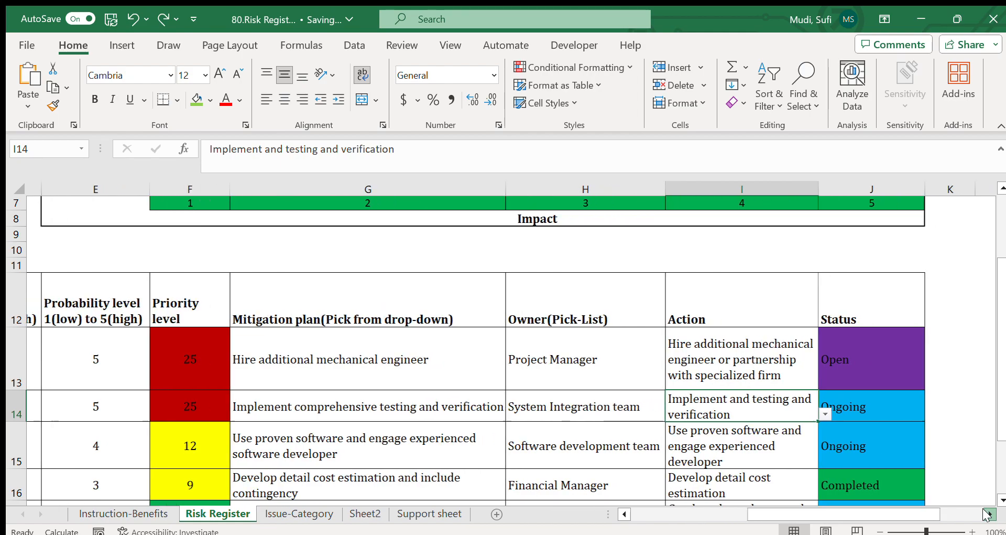
pyautogui.click(846, 402)
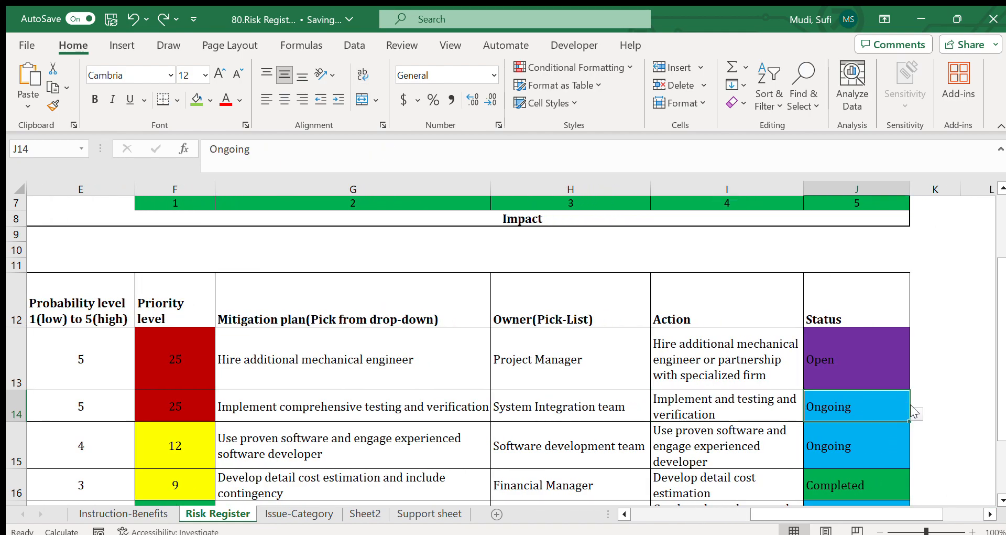
# Step: Go back to the start of the risk table and review the third risk's Risk description
pyautogui.moveTo(758, 514); pyautogui.dragTo(620, 518)
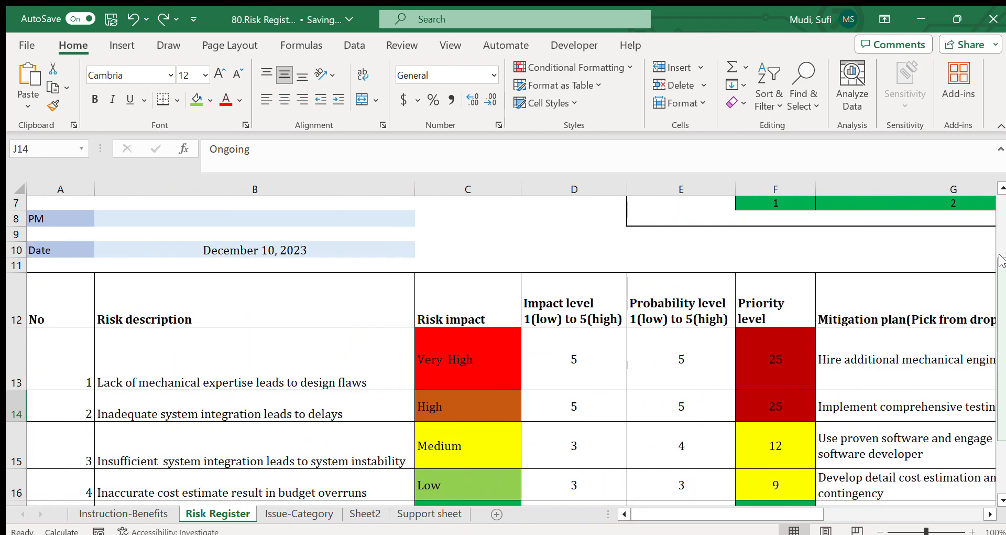
pyautogui.moveTo(1001, 275); pyautogui.dragTo(1003, 349)
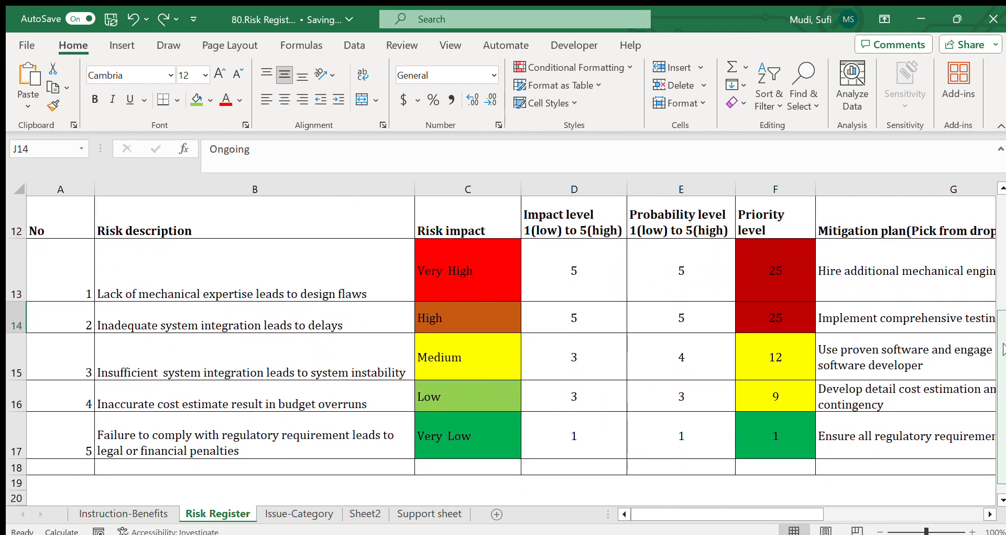
pyautogui.click(133, 366)
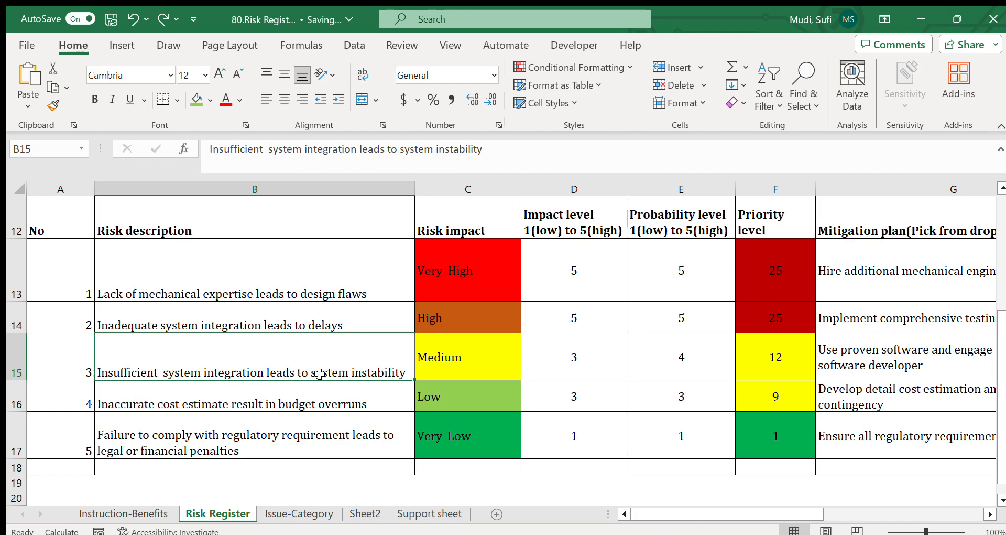
# Step: Try Low as the third risk's Risk impact and undo the change
pyautogui.click(474, 358)
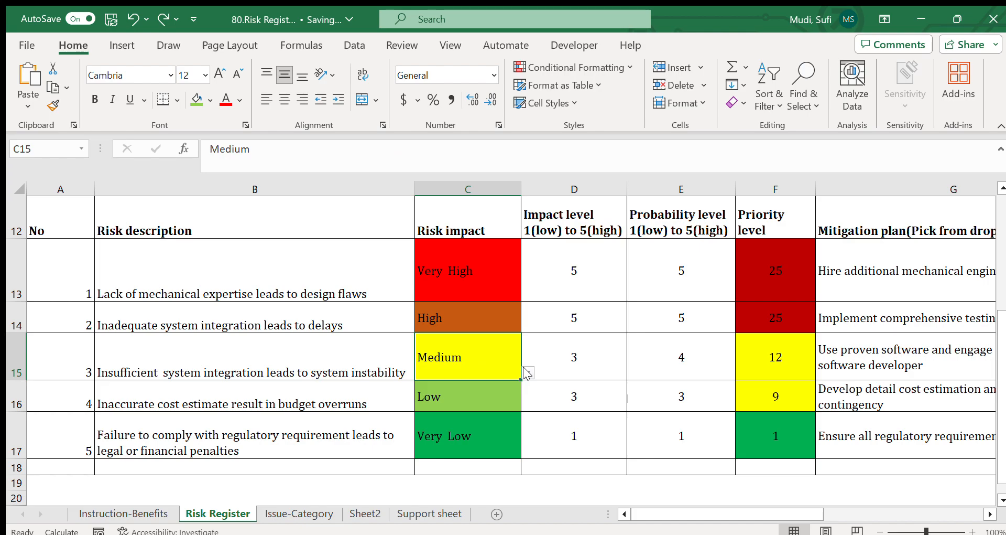
pyautogui.click(433, 422)
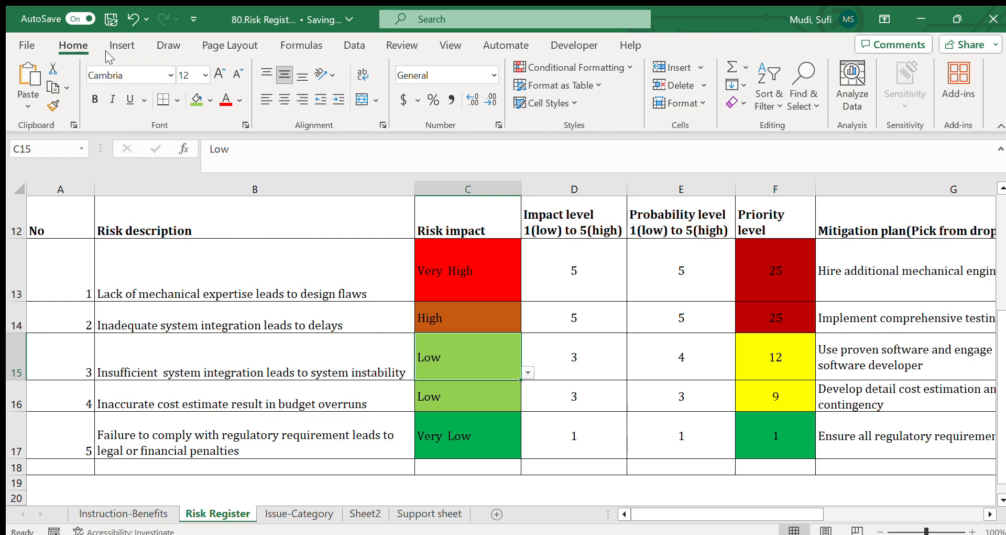
pyautogui.click(125, 18)
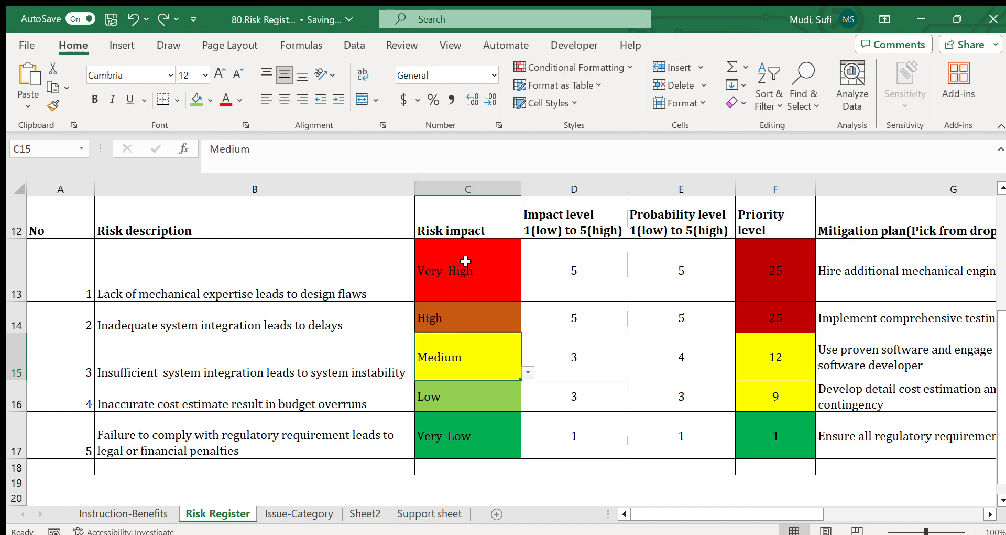
# Step: Examine the colour coding of the Risk impact and Priority level entries across all five risks
pyautogui.moveTo(453, 260); pyautogui.dragTo(454, 439)
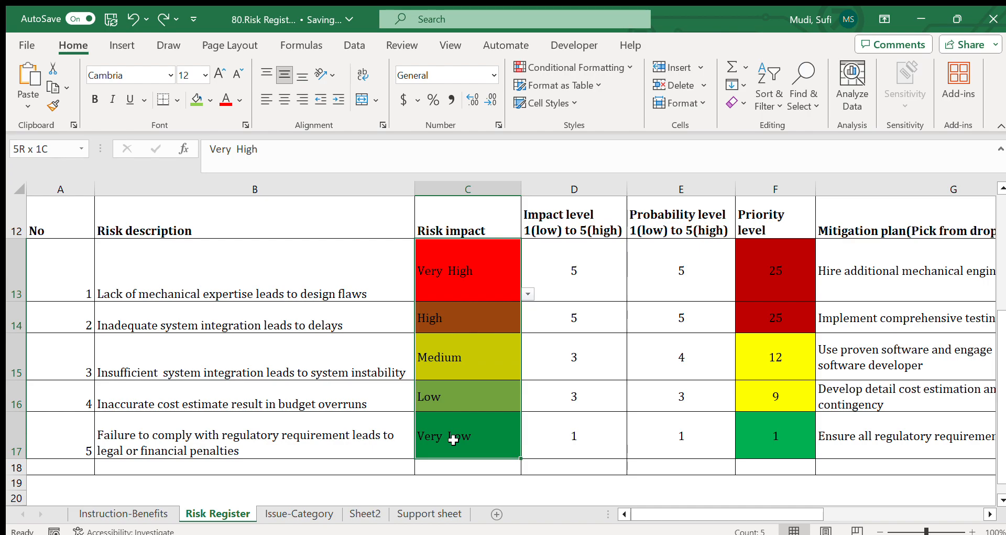
pyautogui.moveTo(453, 440); pyautogui.dragTo(453, 440)
pyautogui.click(773, 276)
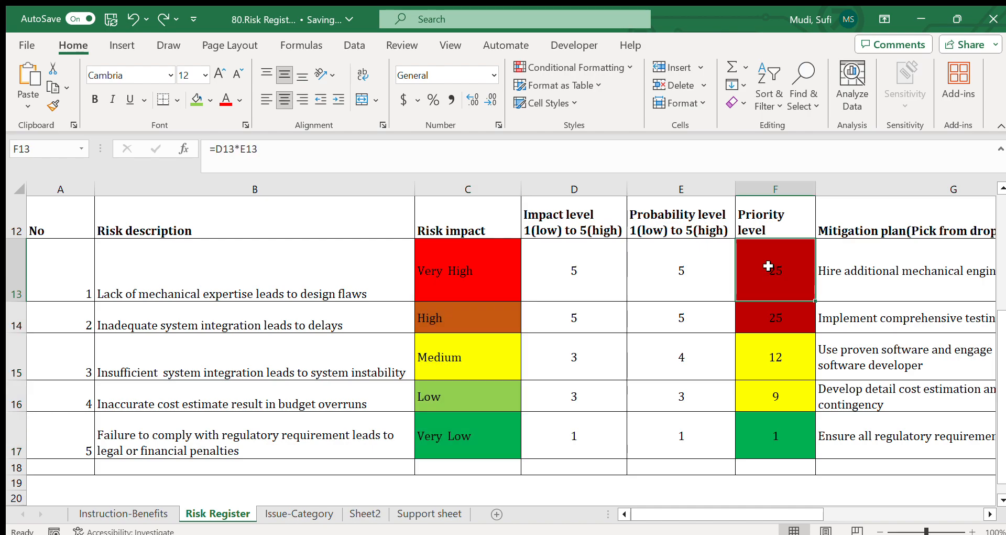
pyautogui.moveTo(769, 269); pyautogui.dragTo(771, 318)
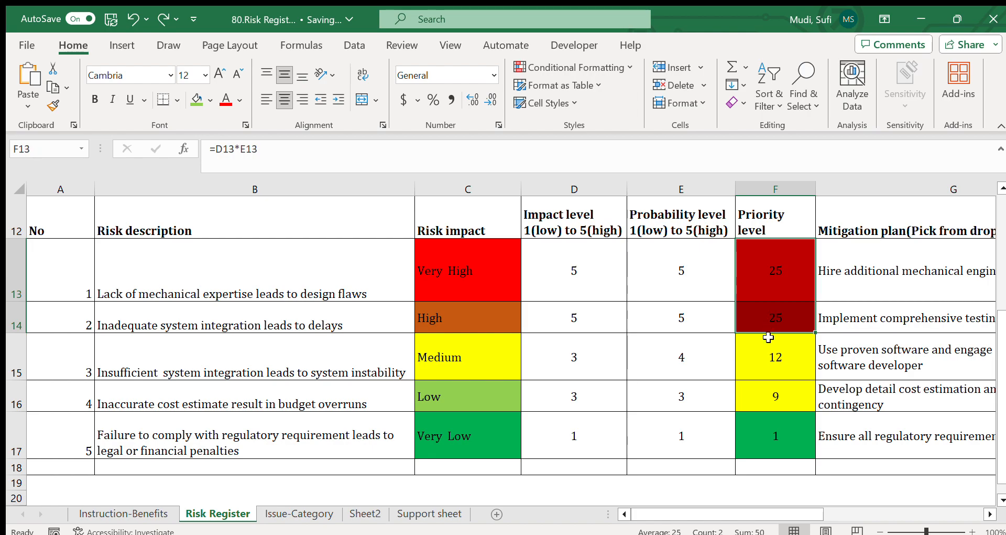
pyautogui.click(762, 354)
pyautogui.moveTo(762, 354); pyautogui.dragTo(757, 388)
pyautogui.click(763, 436)
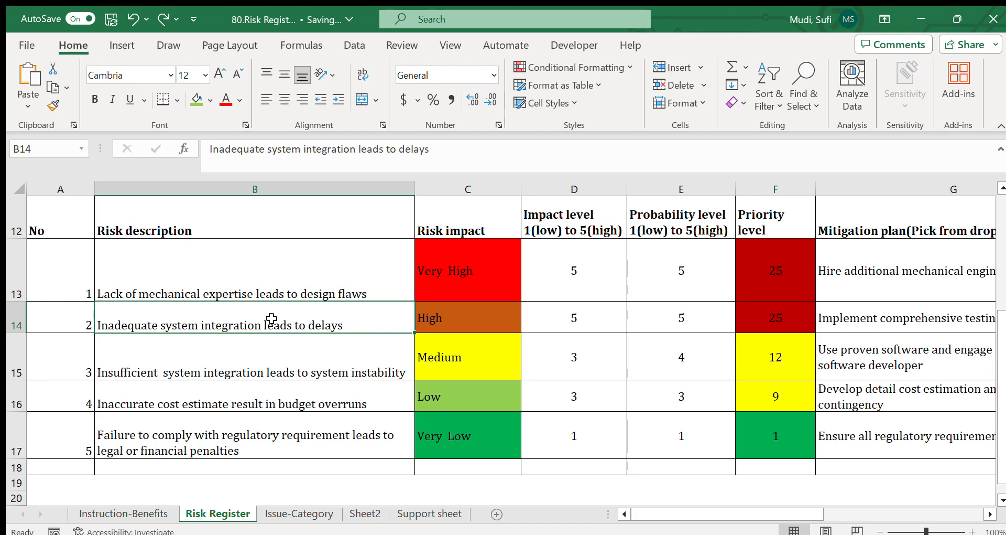
# Step: Review the third risk's entries from Risk description to Priority level and compare its priority with the first two risks
pyautogui.click(262, 370)
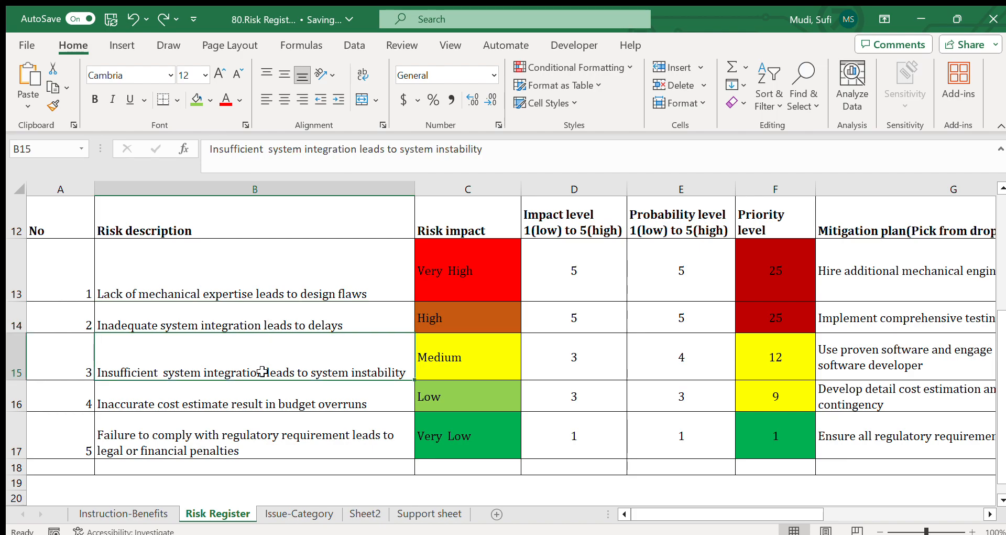
pyautogui.press('Right')
pyautogui.press('Right')
pyautogui.press('Right')
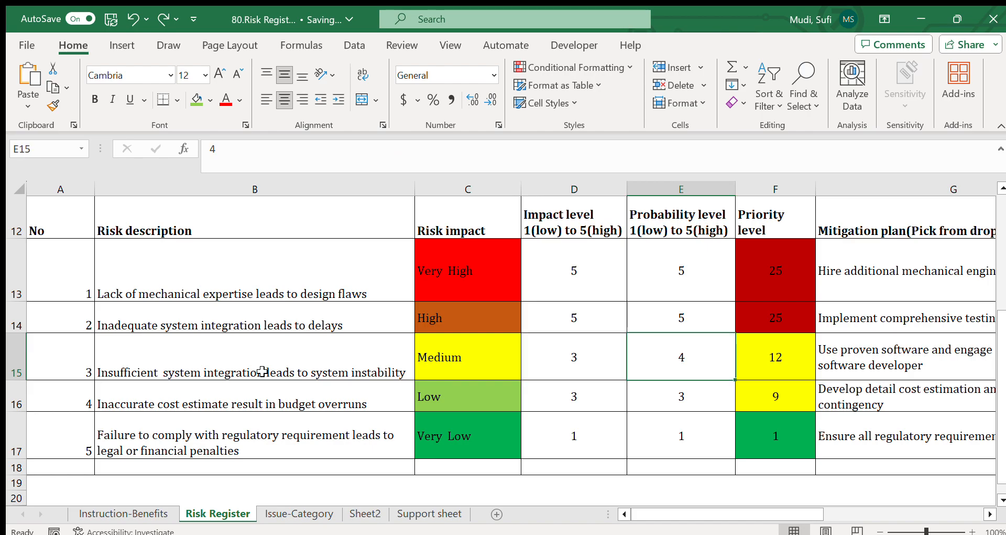
pyautogui.press('Right')
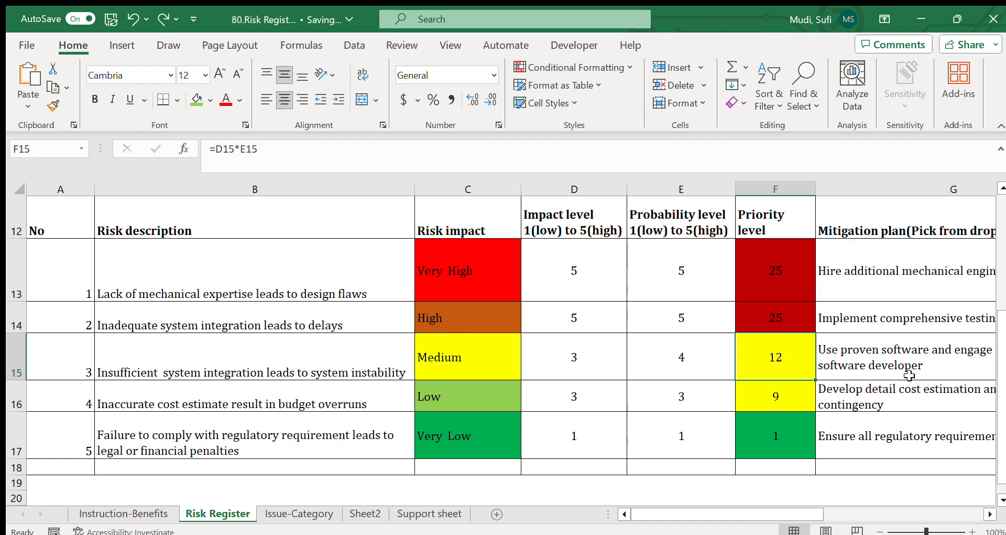
pyautogui.click(544, 360)
pyautogui.click(655, 359)
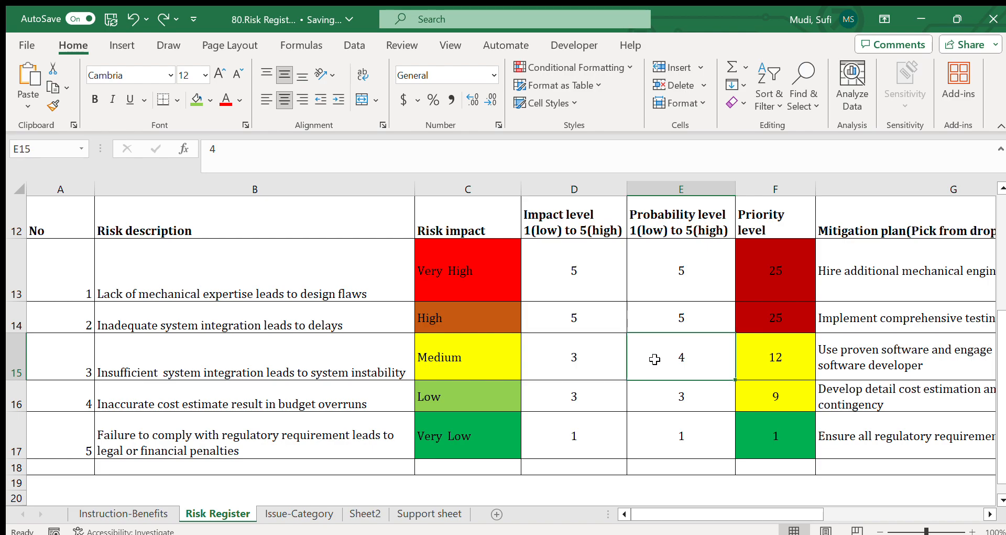
pyautogui.click(763, 359)
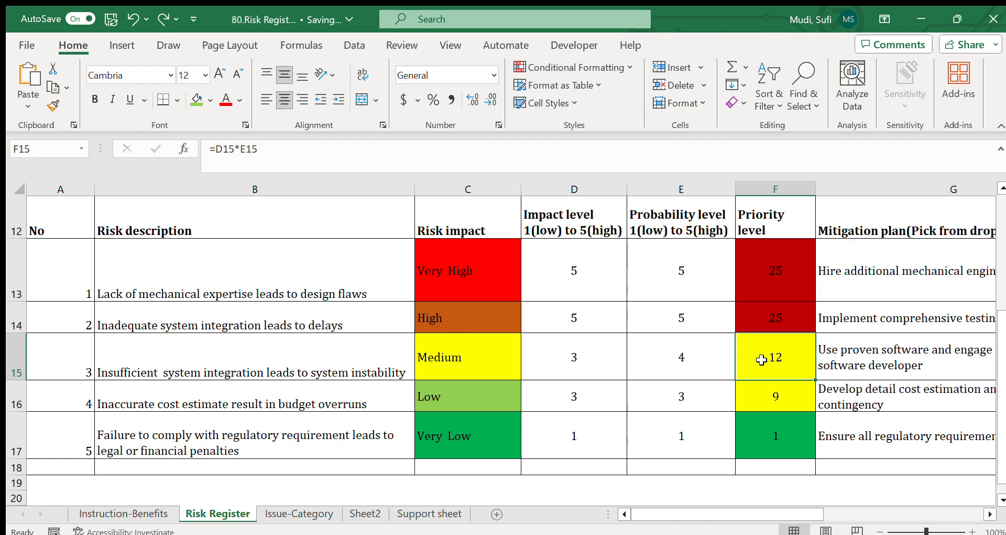
pyautogui.moveTo(753, 258); pyautogui.dragTo(754, 311)
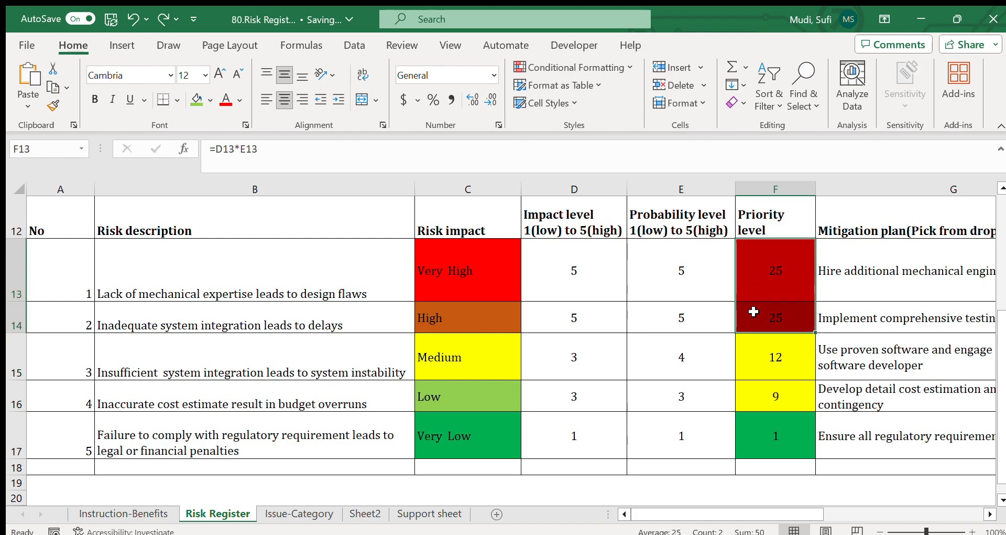
# Step: Review the third risk's Mitigation plan, Owner and Action entries
pyautogui.click(989, 514)
pyautogui.click(990, 513)
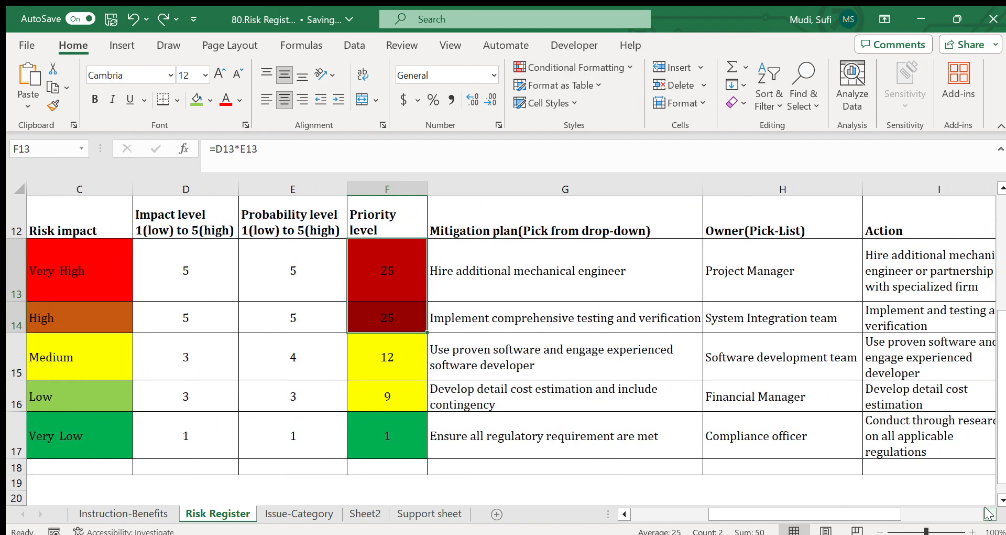
pyautogui.click(506, 366)
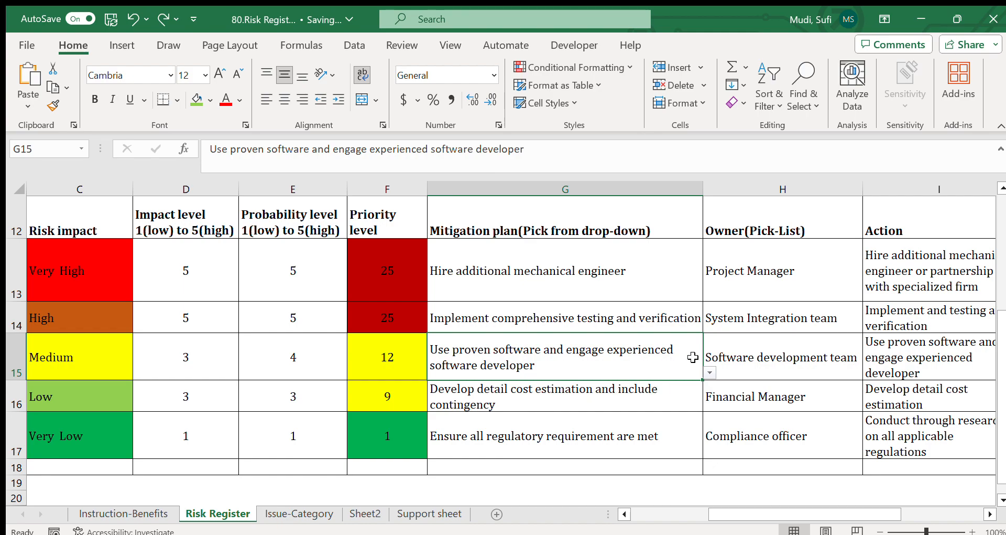
pyautogui.click(759, 364)
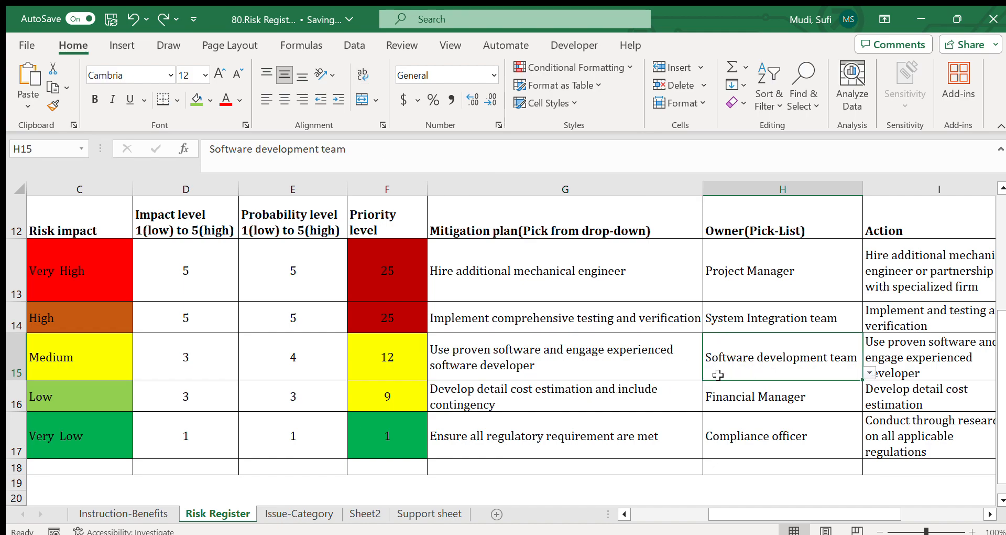
pyautogui.click(911, 361)
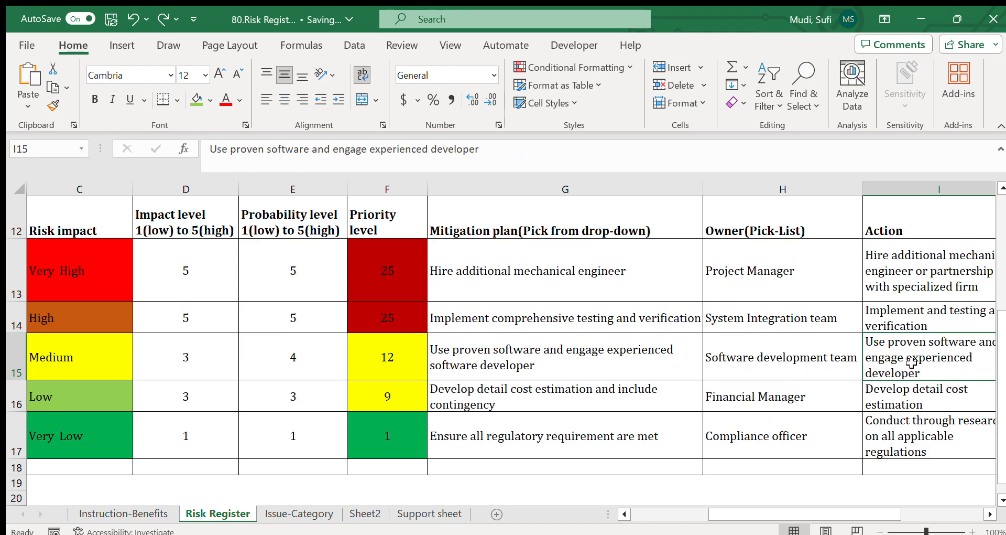
pyautogui.press('Right')
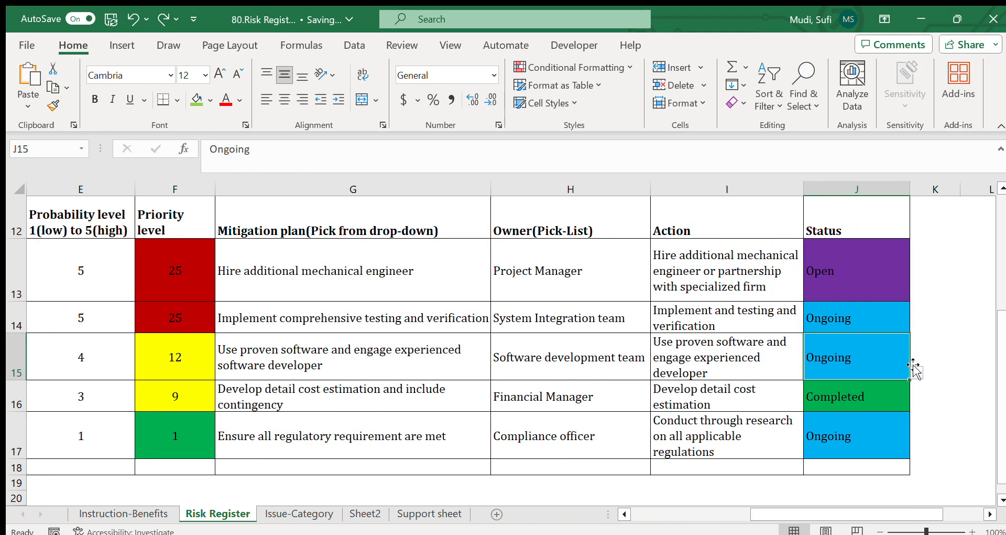
pyautogui.click(721, 370)
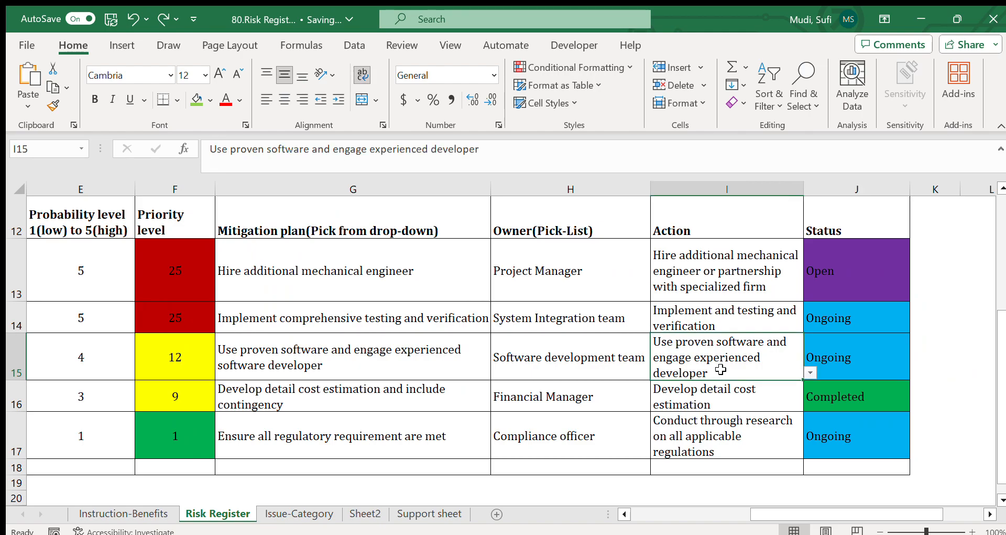
# Step: Try Completed as the third risk's Status and undo the change
pyautogui.click(870, 360)
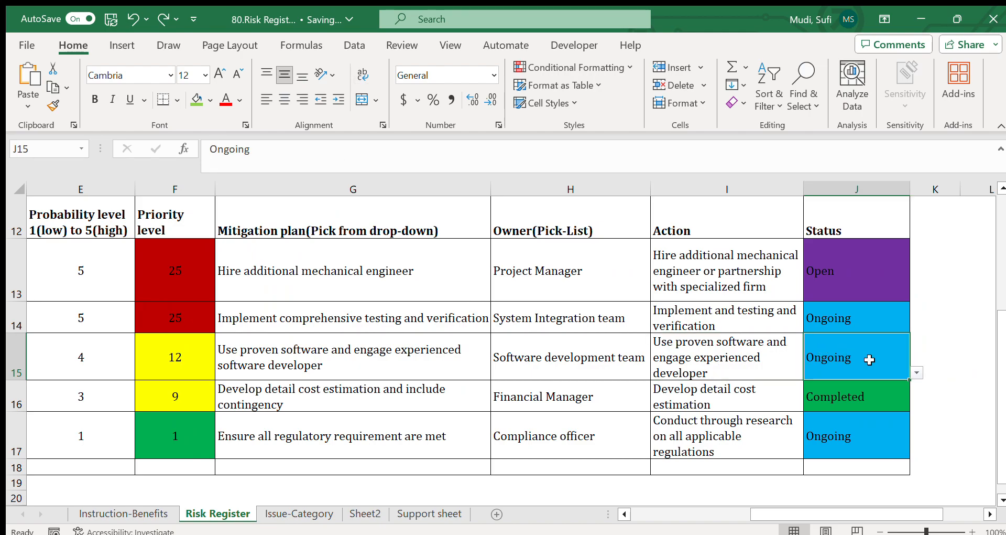
pyautogui.click(916, 373)
pyautogui.click(823, 414)
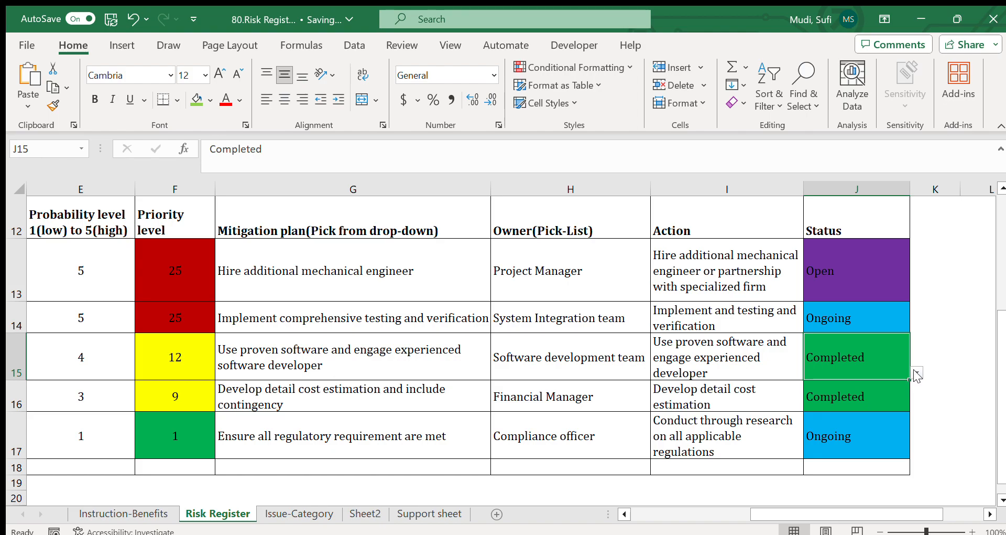
pyautogui.hotkey('ctrl', 'z')
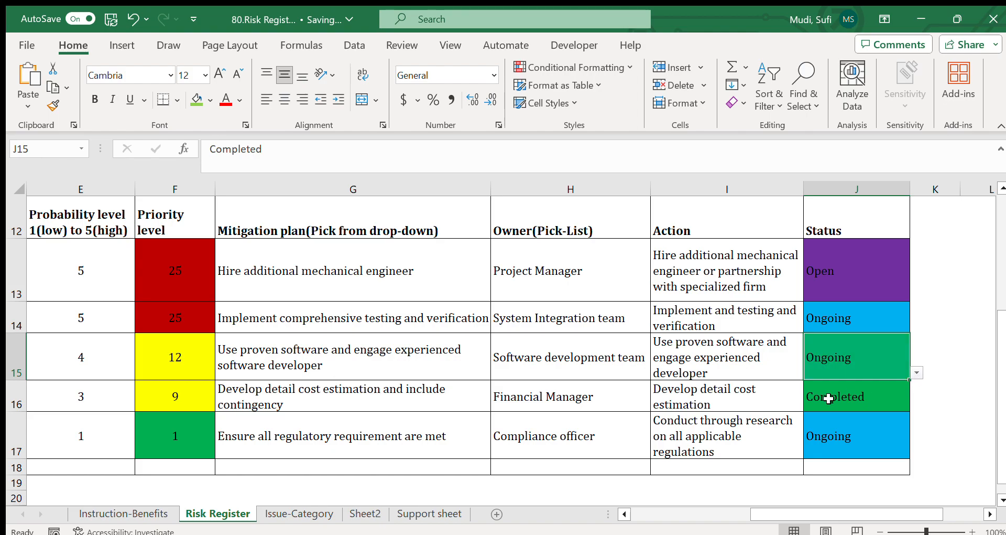
# Step: Review the fourth risk's entries from Risk description through Priority level
pyautogui.moveTo(876, 512); pyautogui.dragTo(665, 500)
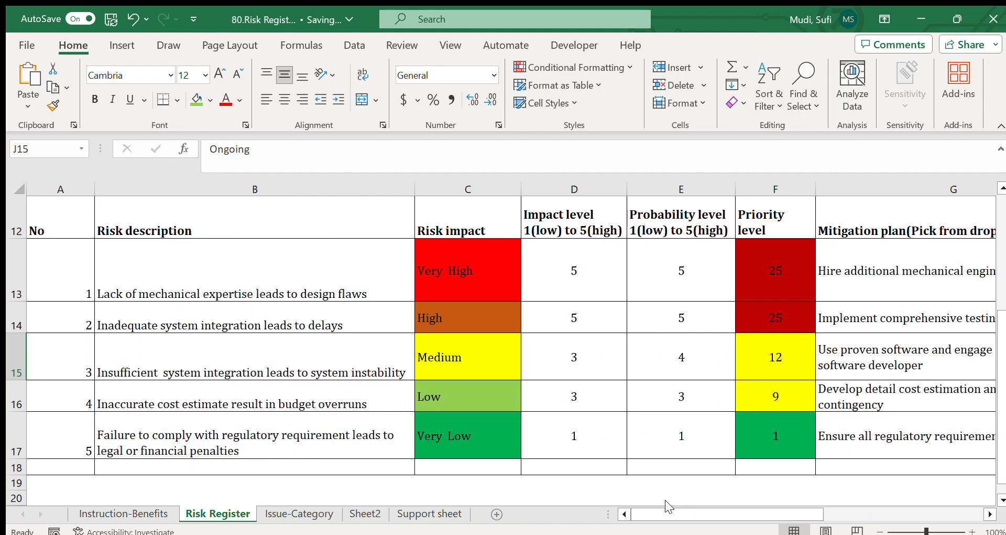
pyautogui.click(216, 400)
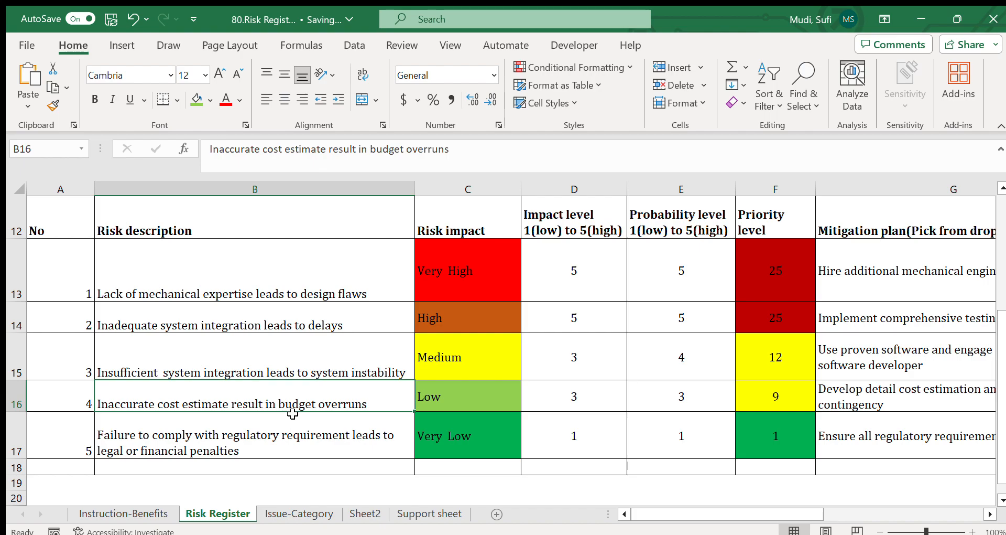
pyautogui.click(467, 399)
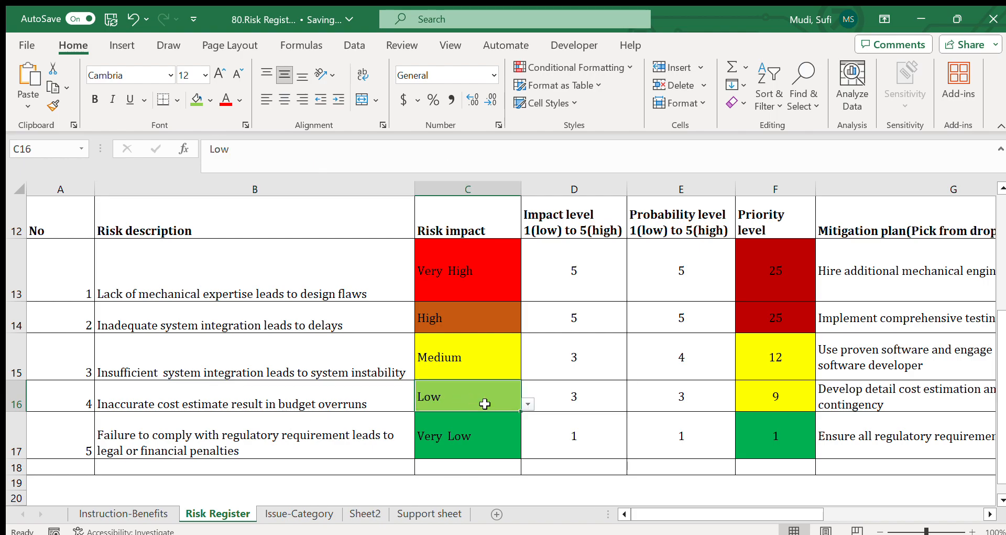
pyautogui.click(568, 403)
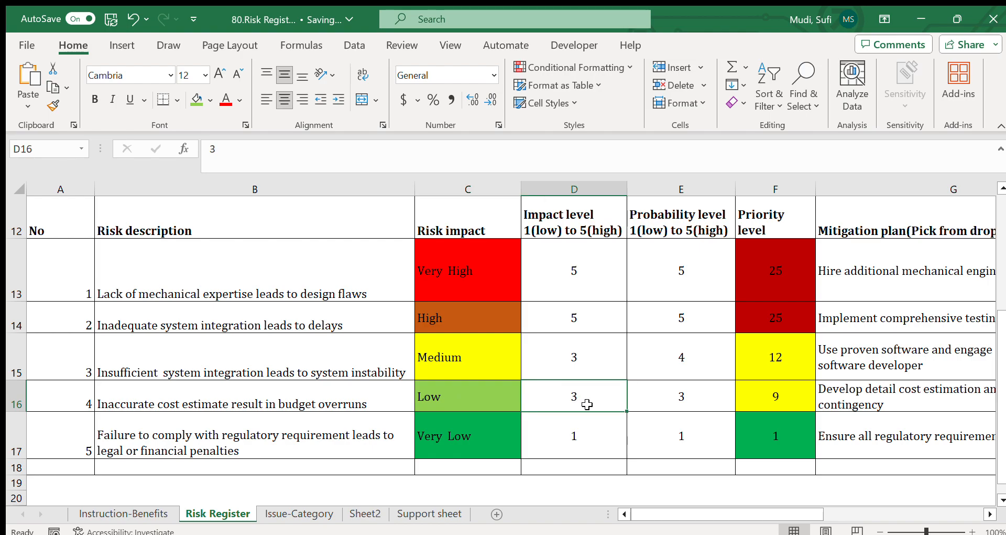
pyautogui.click(648, 397)
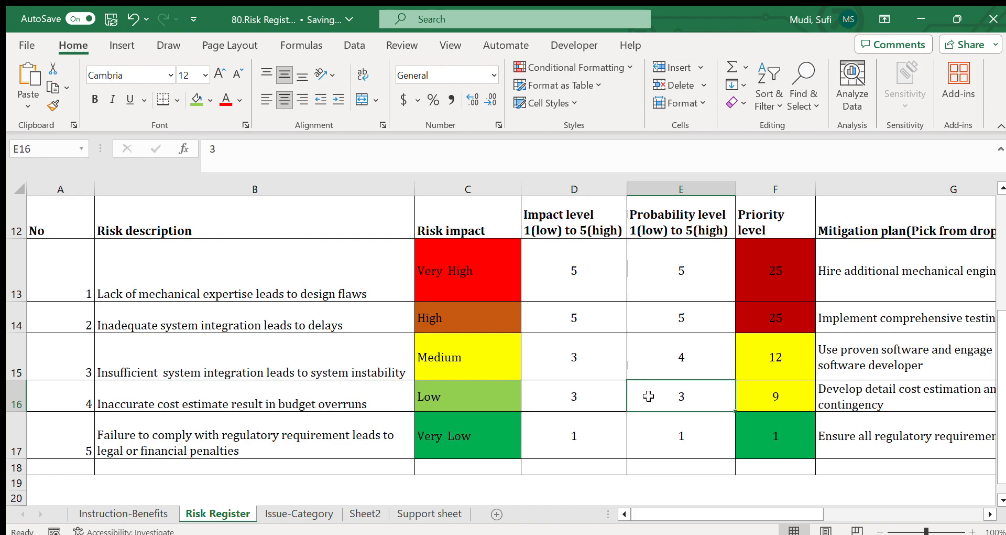
pyautogui.click(760, 396)
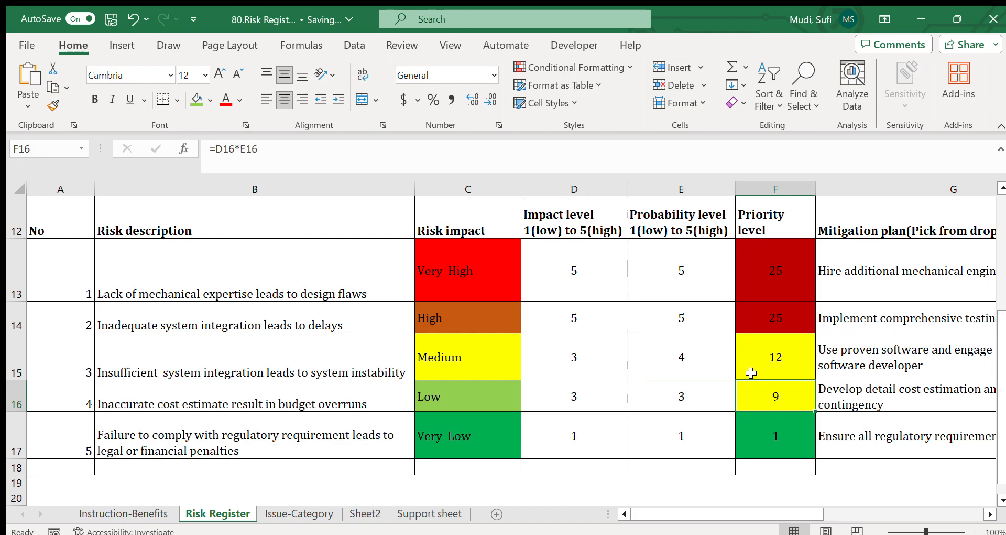
# Step: Review the fourth risk's entries from Mitigation plan through Status
pyautogui.click(858, 401)
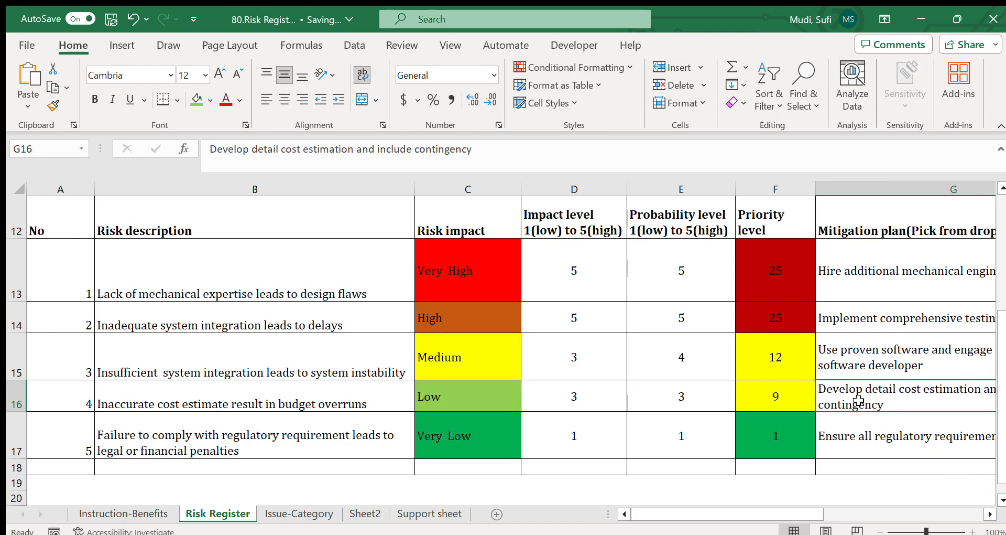
pyautogui.click(988, 513)
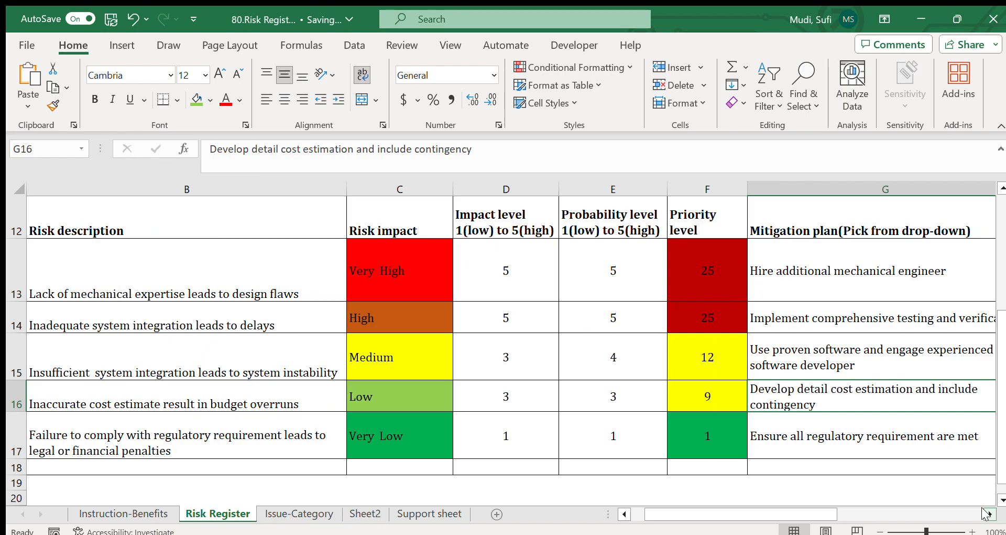
pyautogui.click(987, 513)
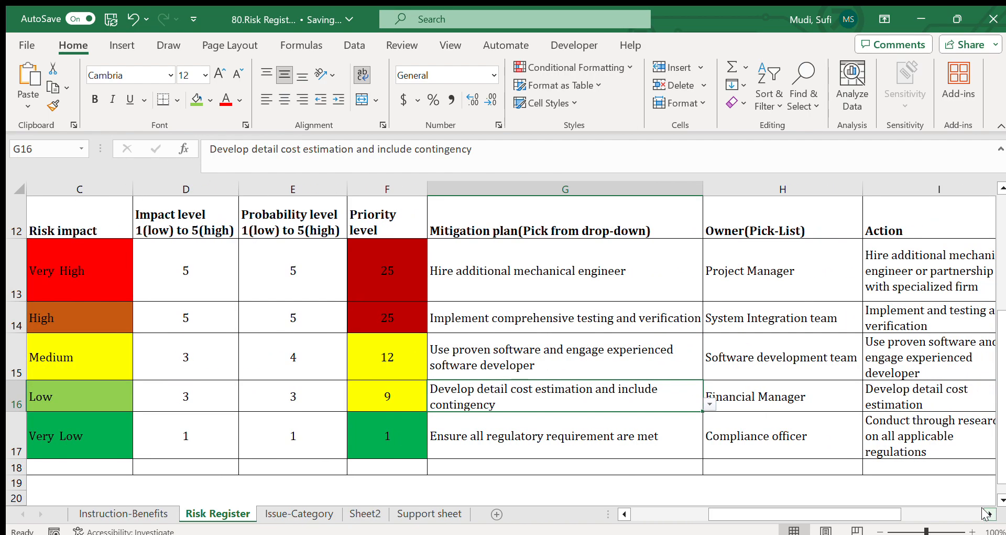
pyautogui.click(794, 398)
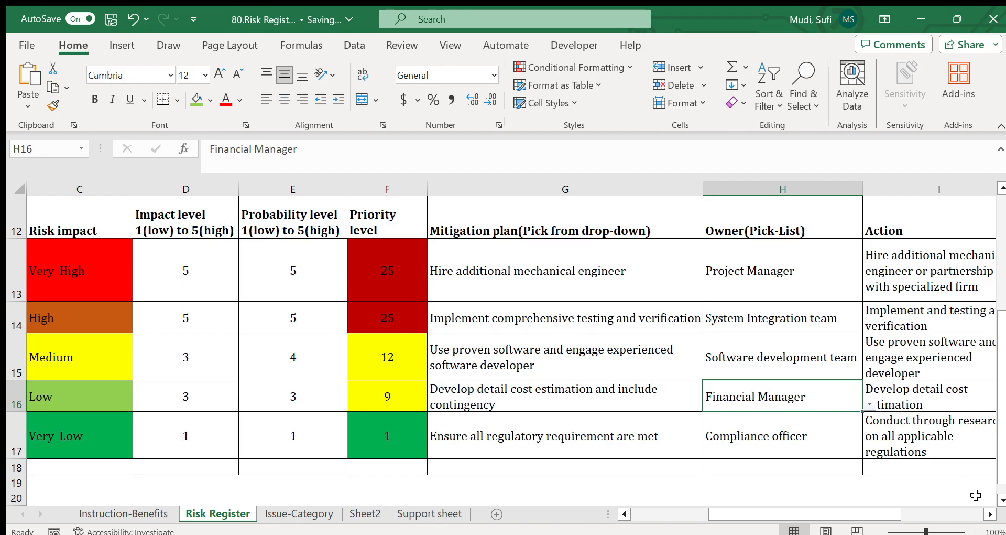
pyautogui.click(987, 514)
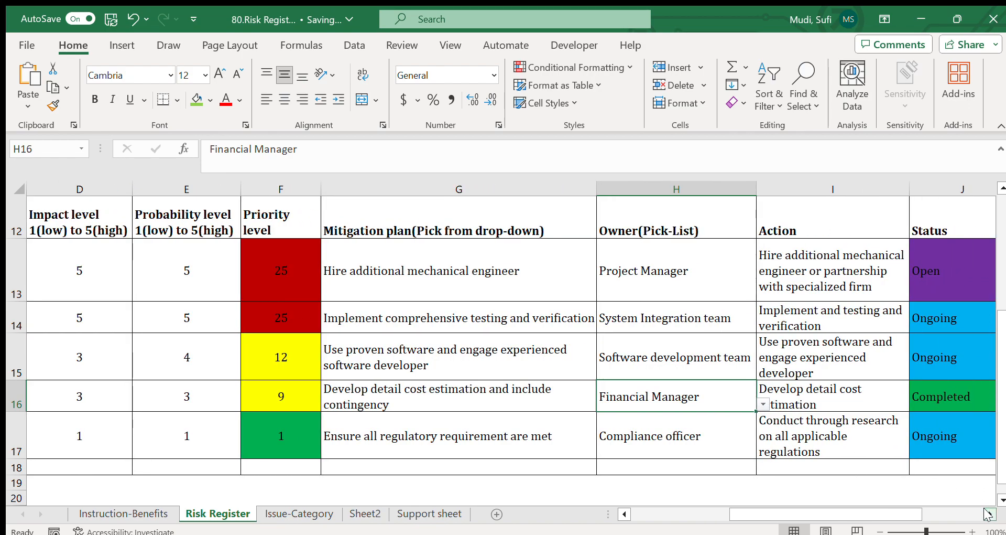
pyautogui.click(807, 398)
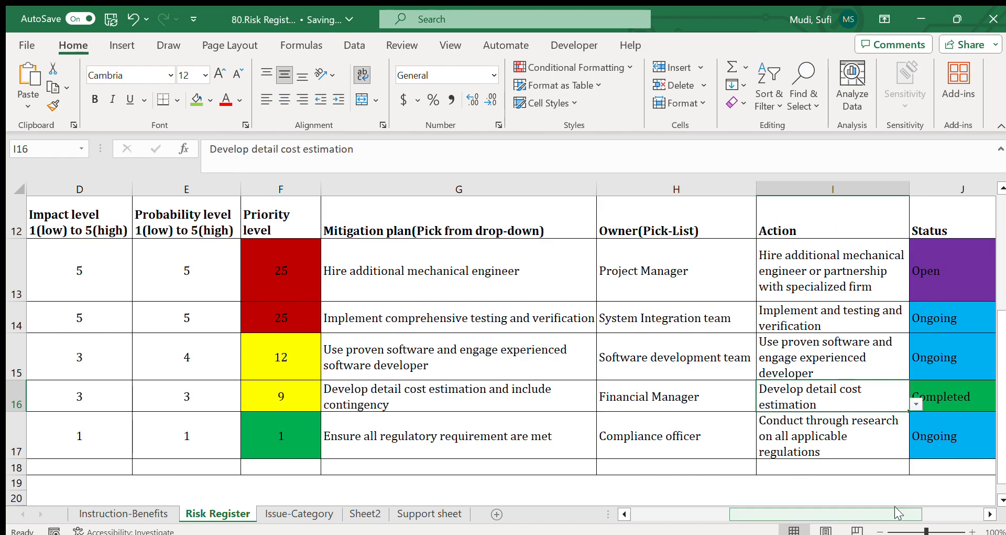
pyautogui.click(987, 514)
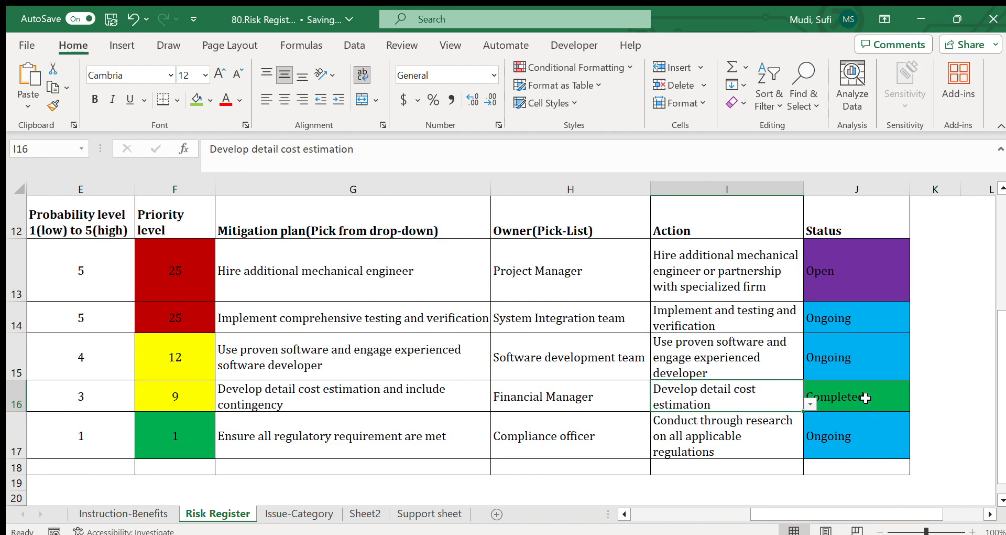
pyautogui.click(872, 402)
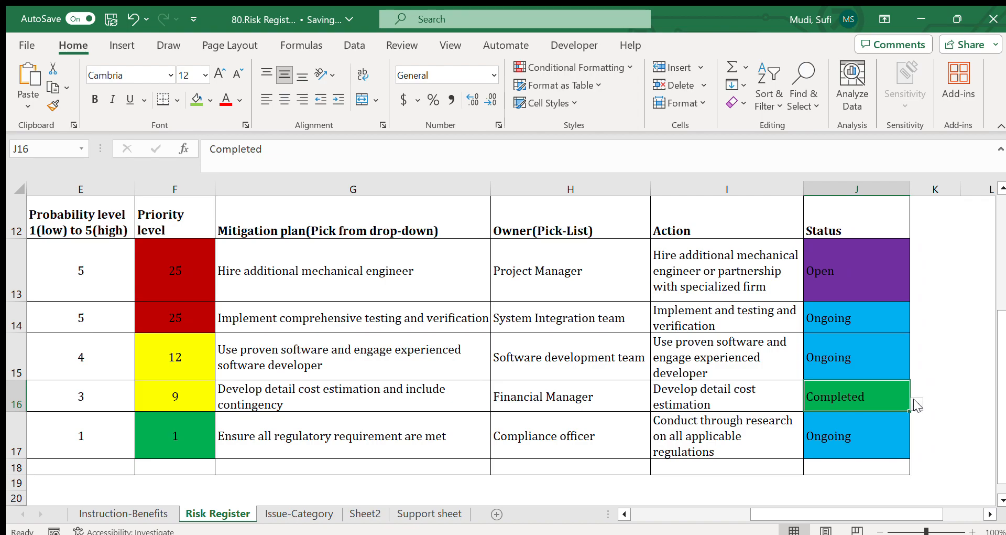
# Step: Review the fifth risk's Risk description, try High as its Risk impact and set it back to Very Low
pyautogui.moveTo(759, 514); pyautogui.dragTo(629, 522)
pyautogui.click(139, 445)
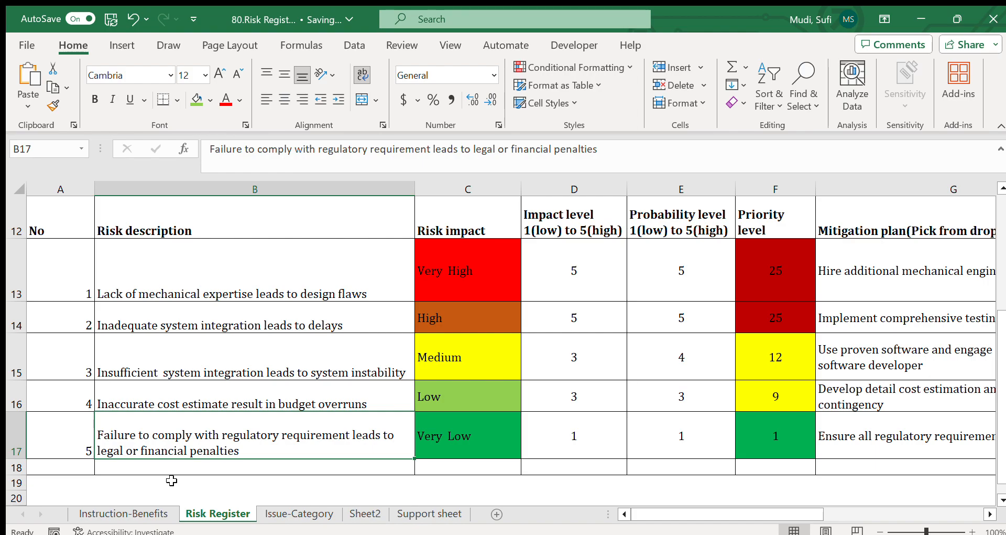
pyautogui.click(476, 435)
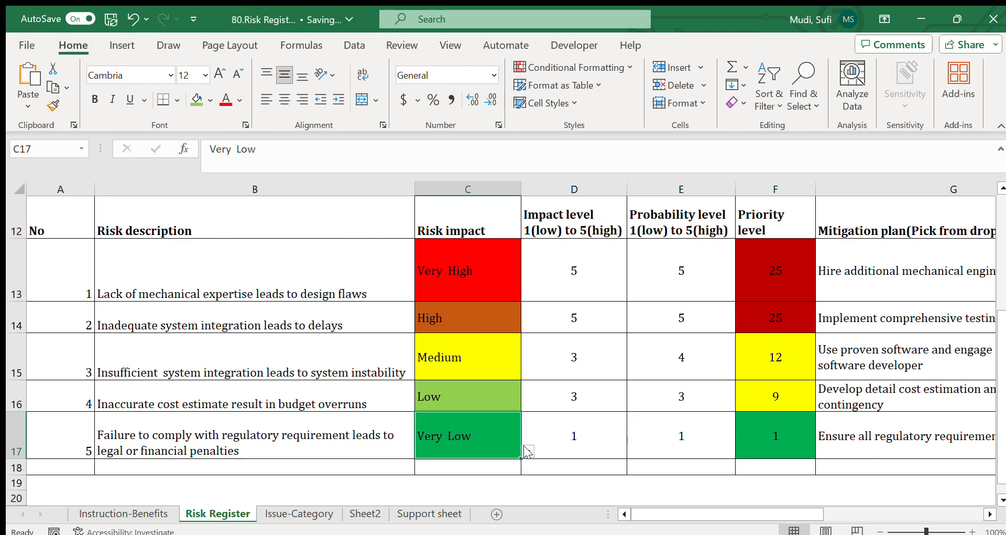
pyautogui.click(440, 475)
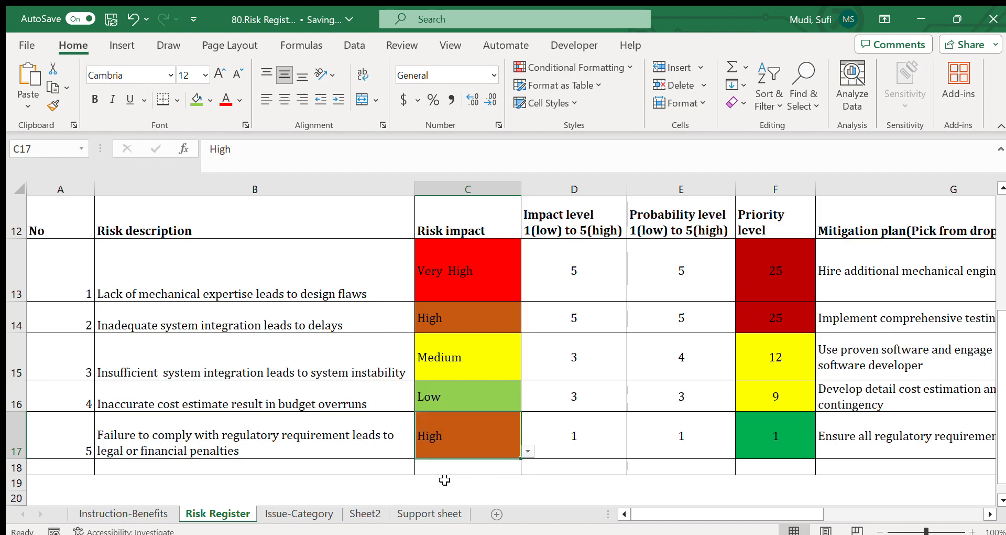
pyautogui.click(527, 451)
pyautogui.click(442, 517)
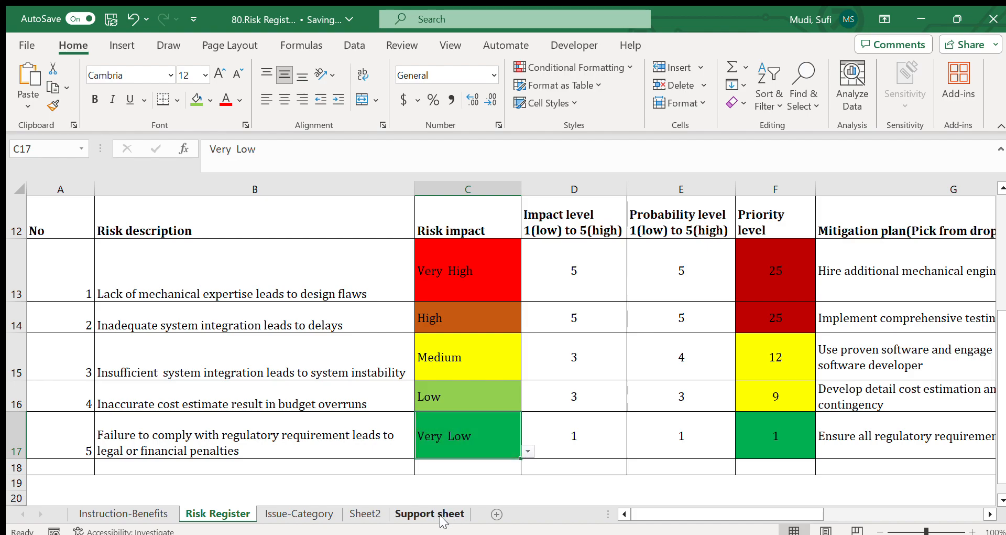
# Step: Review the fifth risk's Impact level, Probability level and Priority level
pyautogui.click(547, 435)
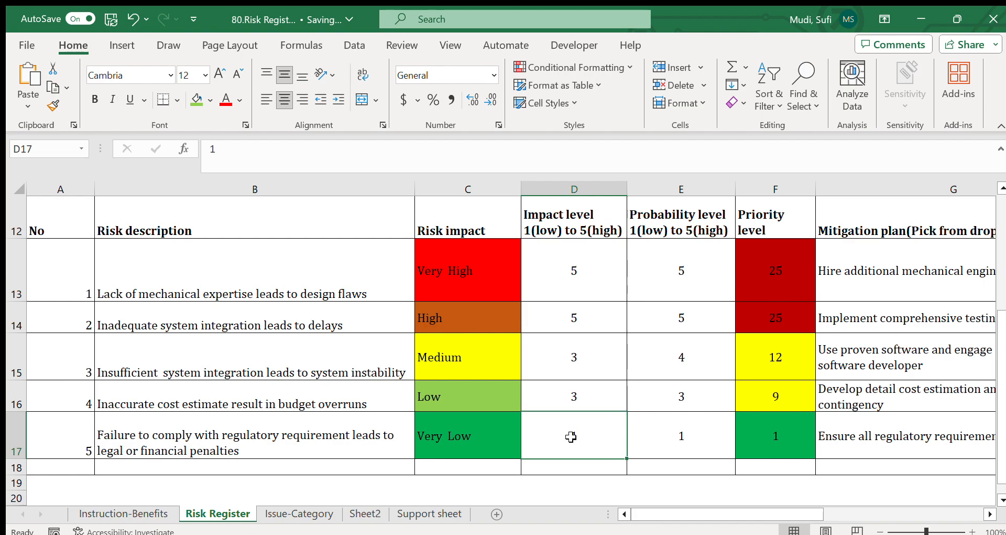
pyautogui.click(651, 435)
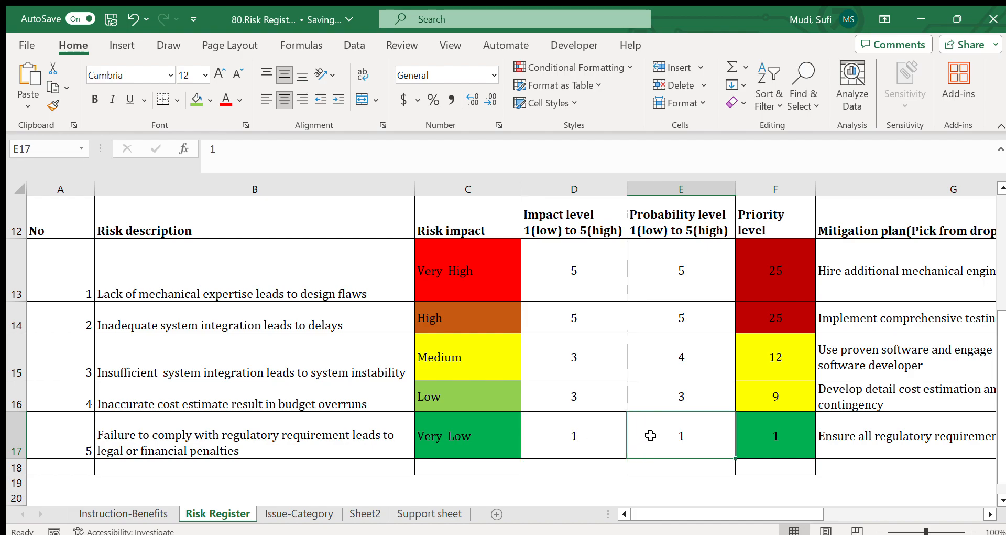
pyautogui.click(769, 440)
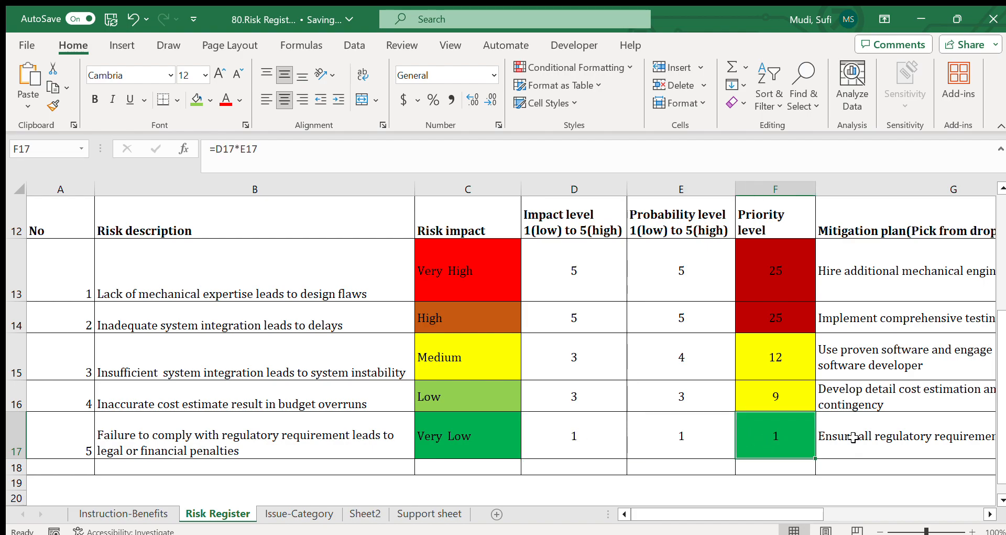
# Step: Review the fifth risk's Mitigation plan, Owner and Action entries
pyautogui.click(990, 513)
pyautogui.click(990, 514)
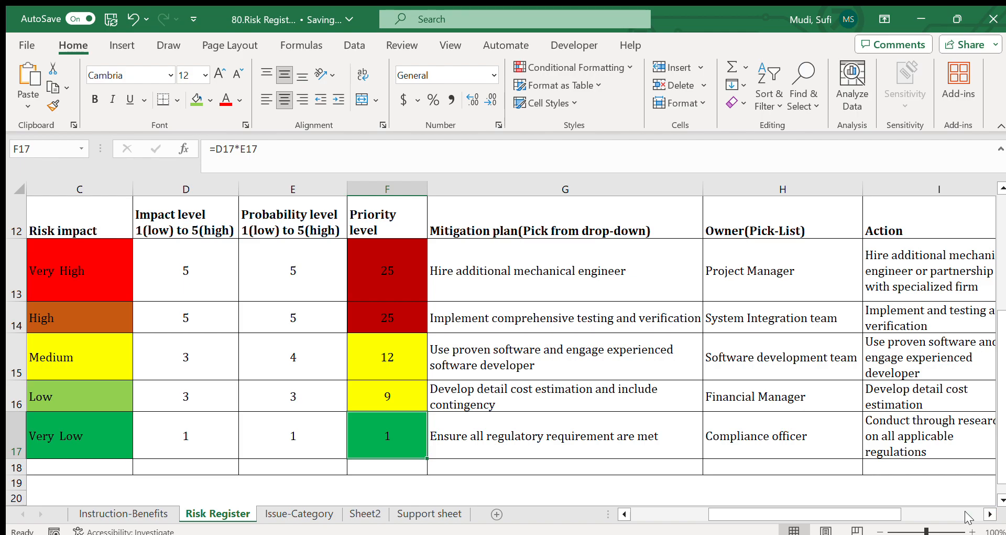
pyautogui.click(632, 432)
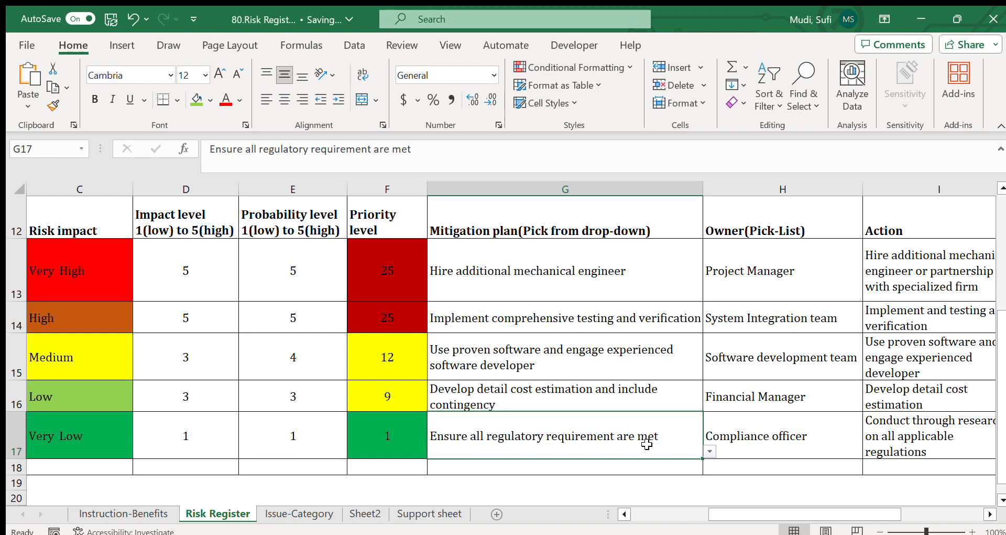
pyautogui.click(782, 438)
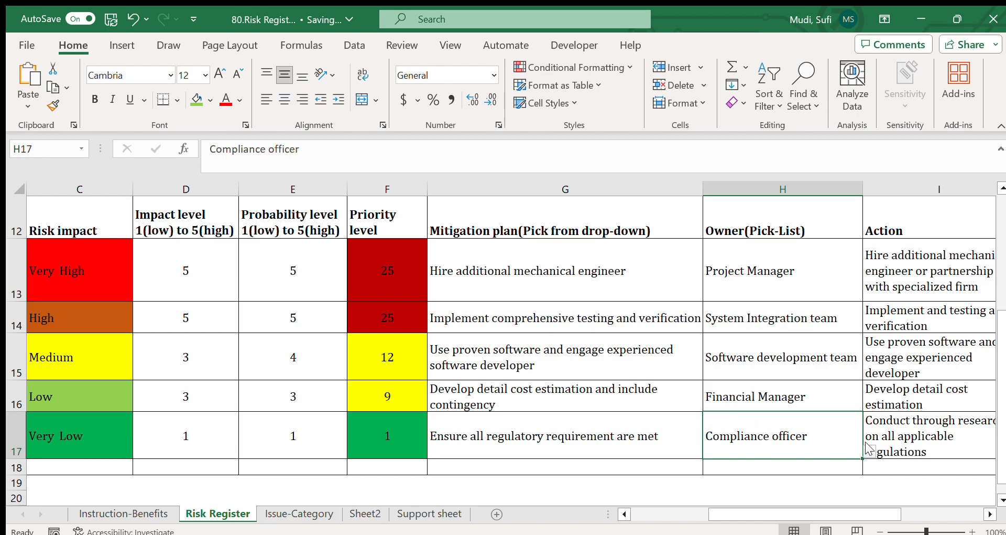
pyautogui.click(900, 440)
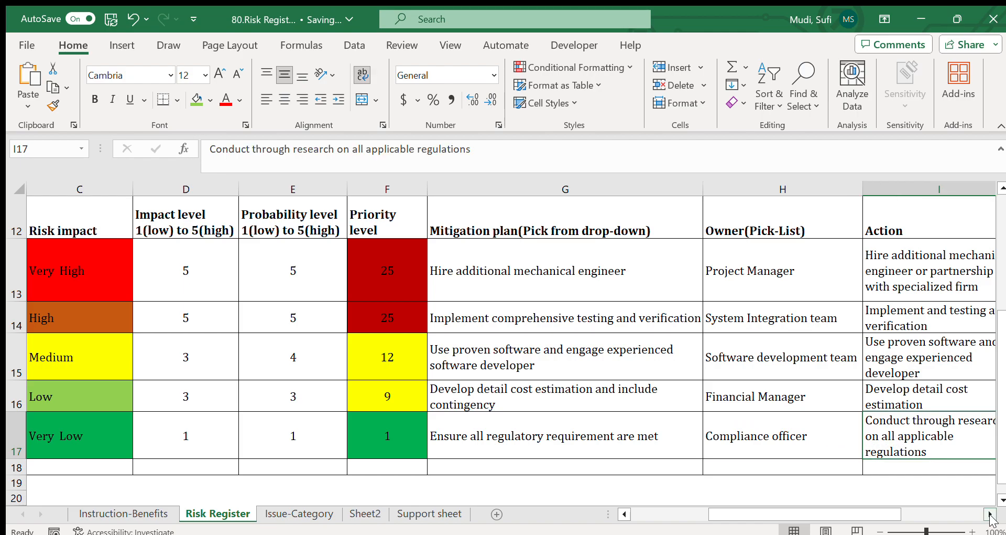
pyautogui.click(987, 514)
pyautogui.click(988, 514)
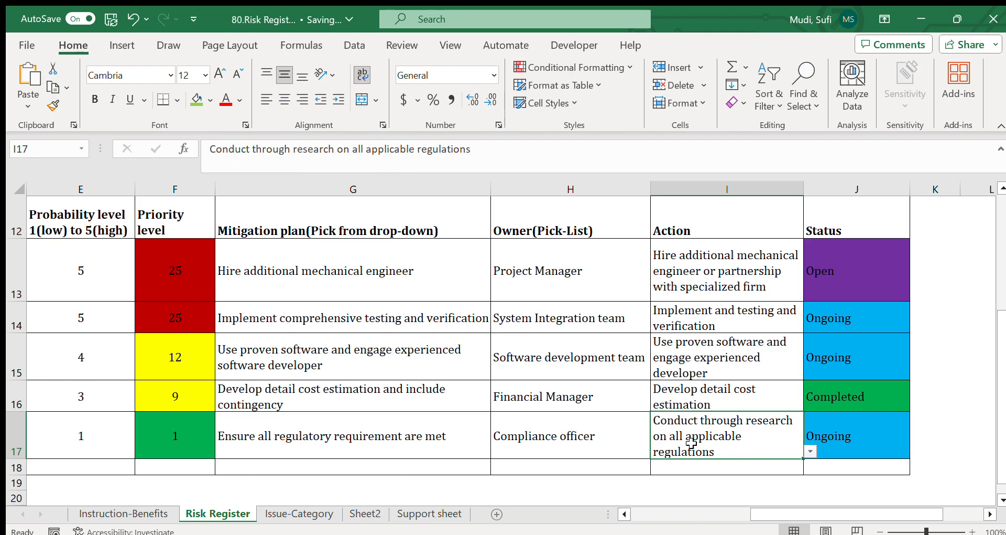
# Step: Set the fifth risk's Status to Completed
pyautogui.click(840, 434)
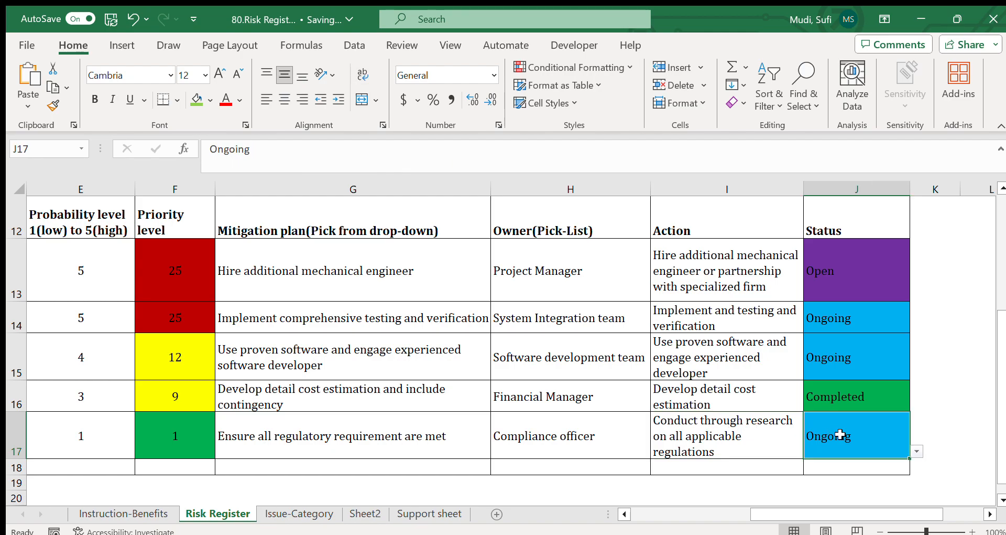
pyautogui.click(915, 448)
pyautogui.click(820, 492)
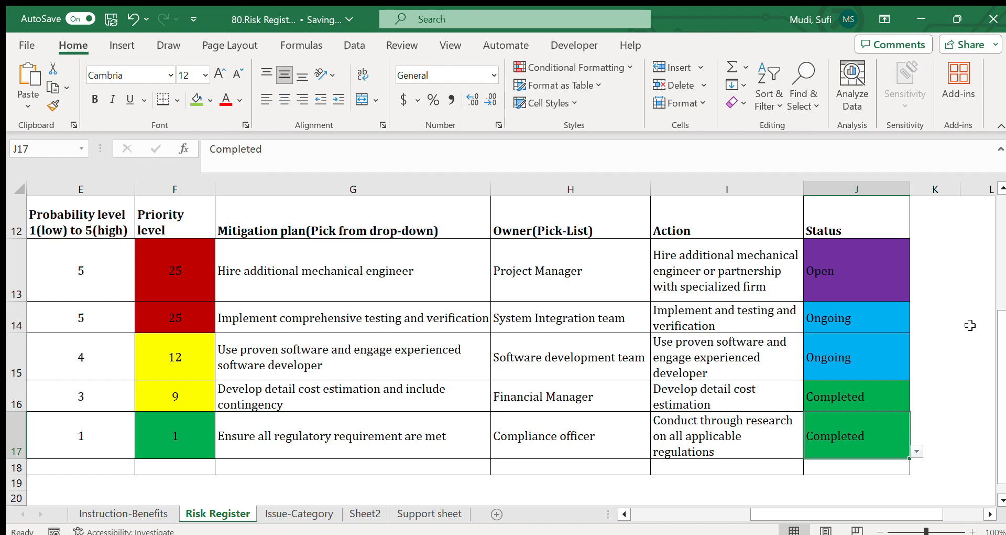
# Step: Review the user instructions and the benefits list from the top of the Instruction-Benefits sheet
pyautogui.moveTo(1001, 330); pyautogui.dragTo(993, 157)
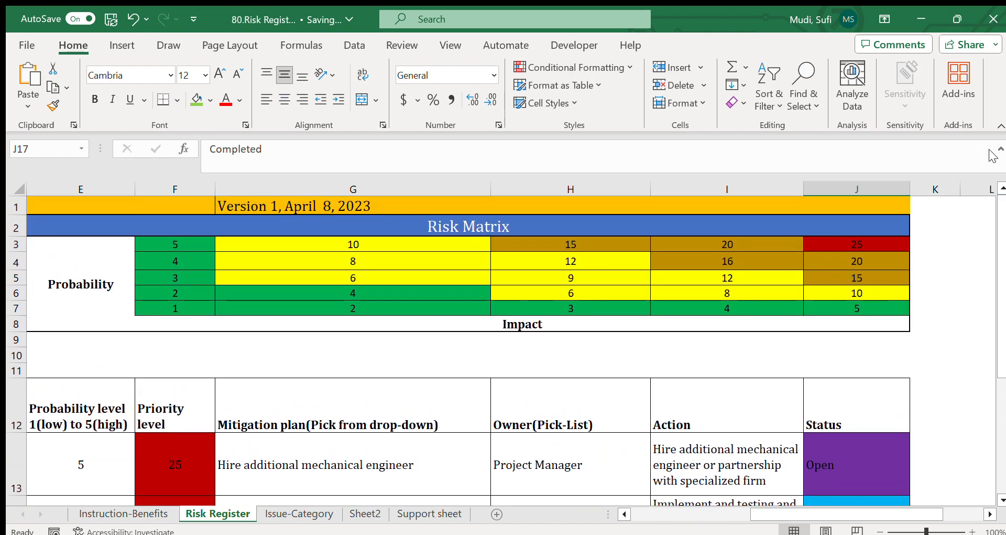
pyautogui.moveTo(763, 516); pyautogui.dragTo(595, 524)
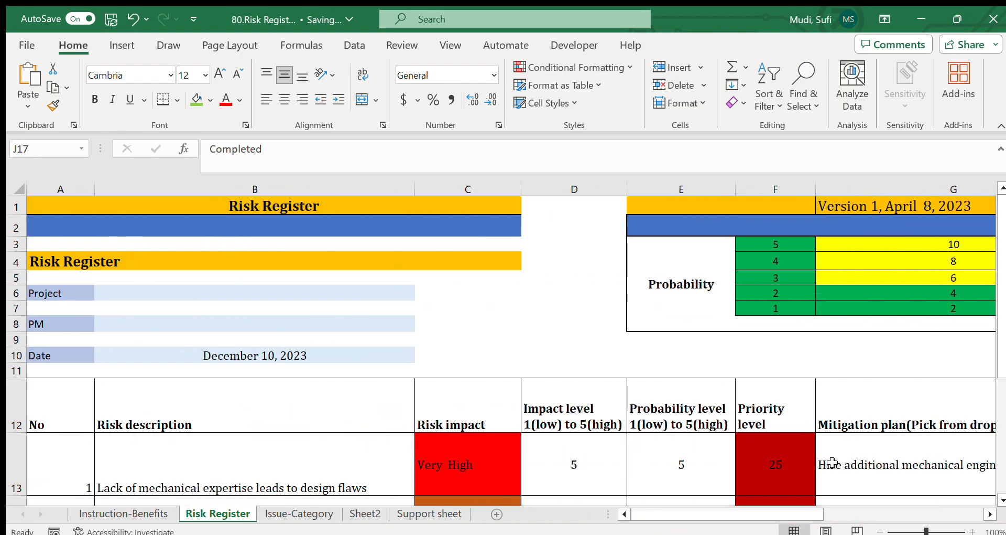
pyautogui.click(123, 514)
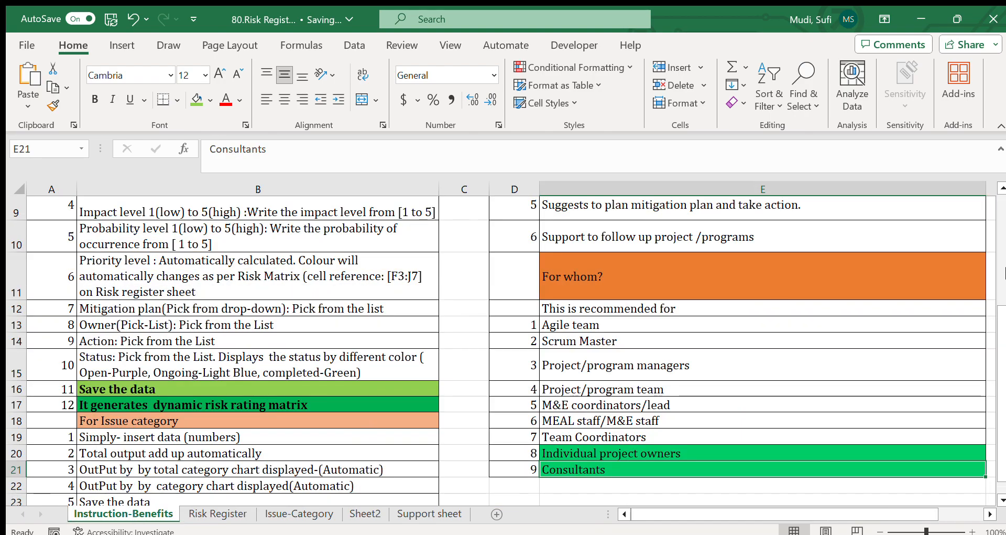
pyautogui.moveTo(996, 324); pyautogui.dragTo(987, 239)
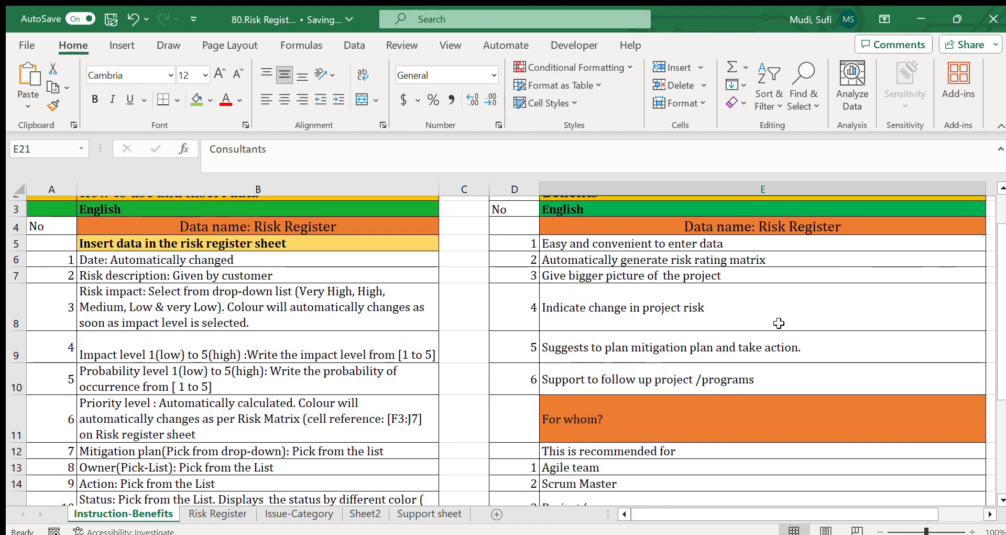
pyautogui.click(693, 348)
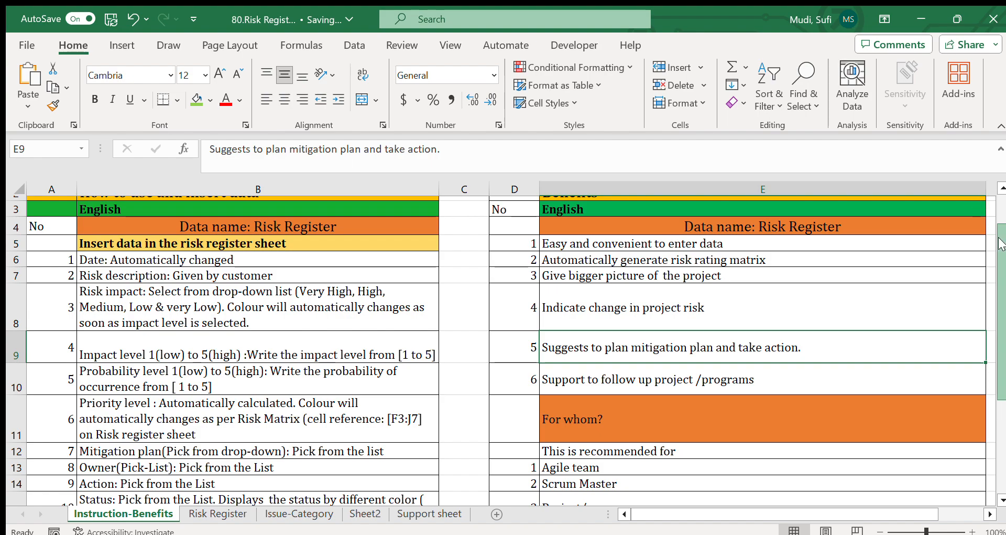
pyautogui.moveTo(1001, 243); pyautogui.dragTo(999, 215)
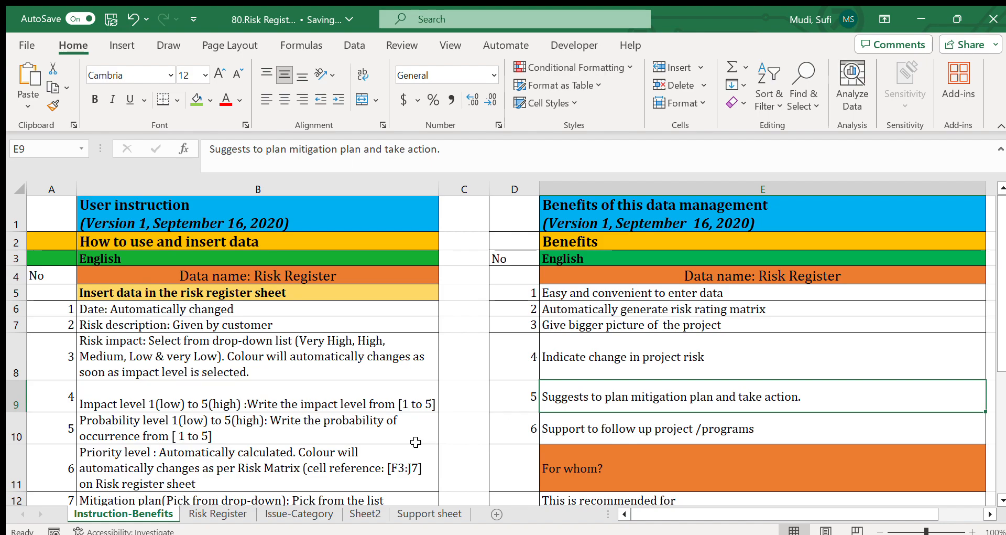
pyautogui.click(459, 463)
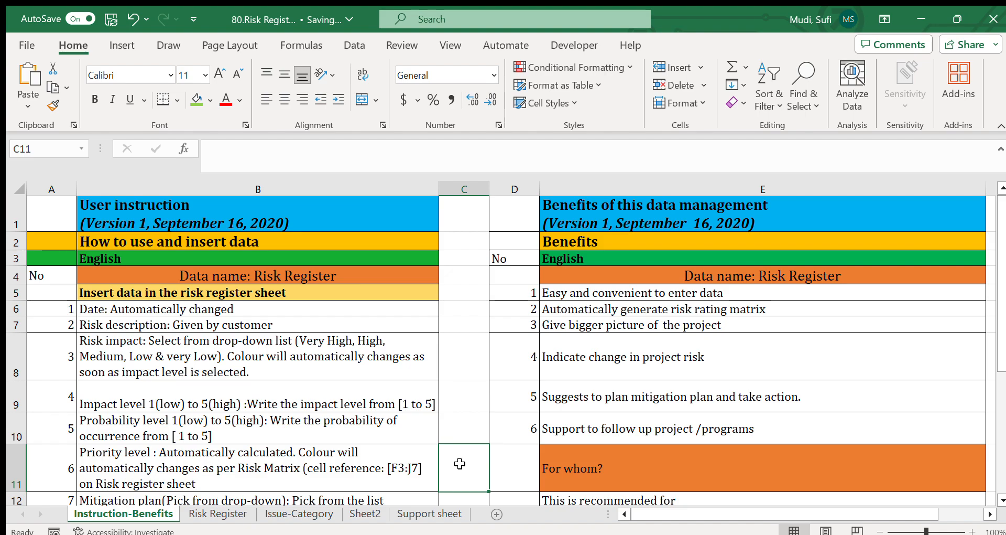
pyautogui.click(454, 329)
pyautogui.click(458, 349)
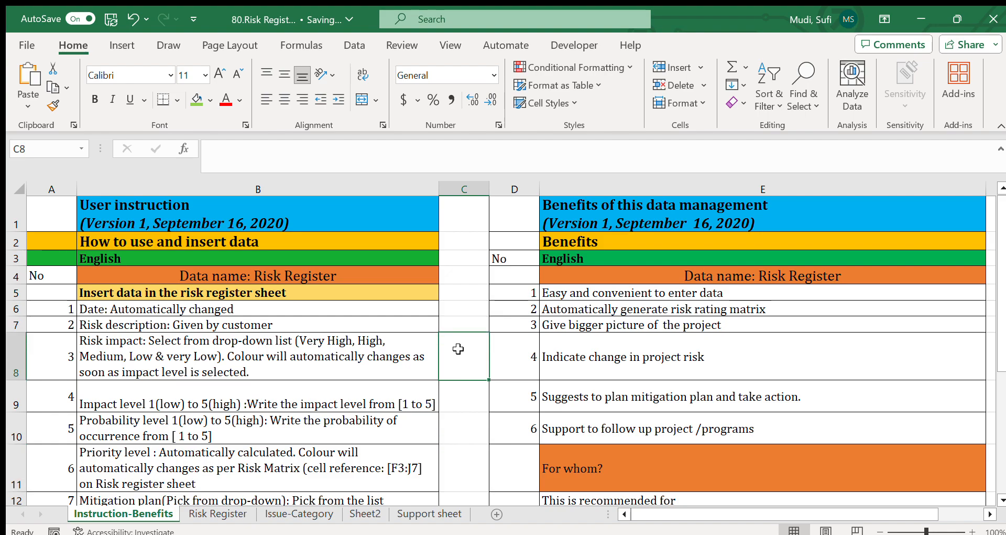
pyautogui.click(457, 208)
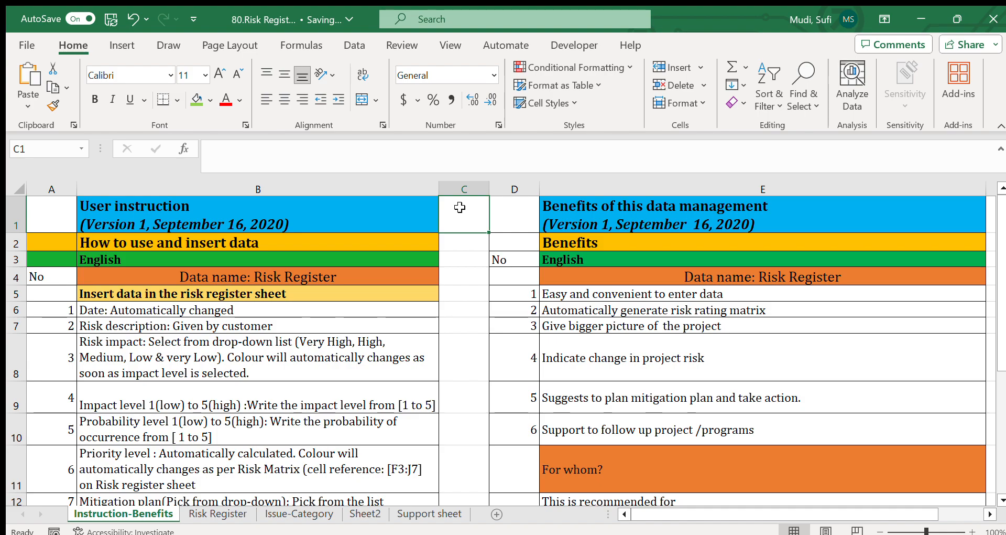
# Step: Return to the Risk Register sheet and look over the five listed risks and their levels
pyautogui.click(231, 514)
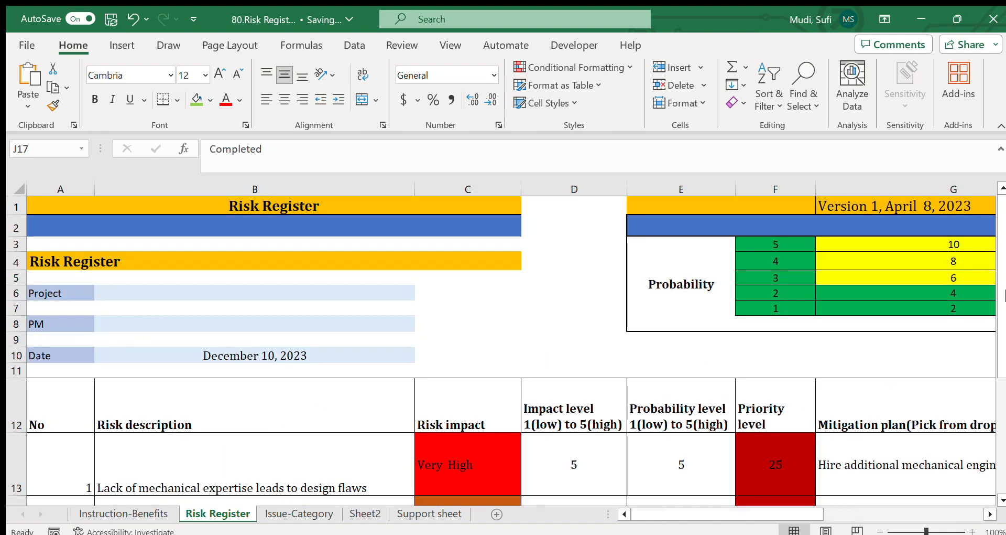
pyautogui.scroll(-1, 1000, 324)
pyautogui.scroll(-3, 1000, 324)
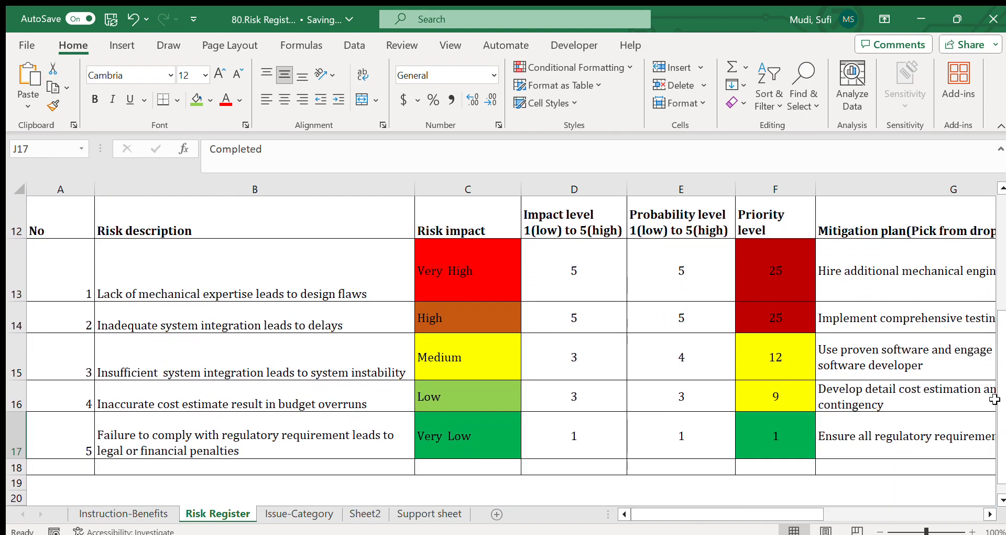